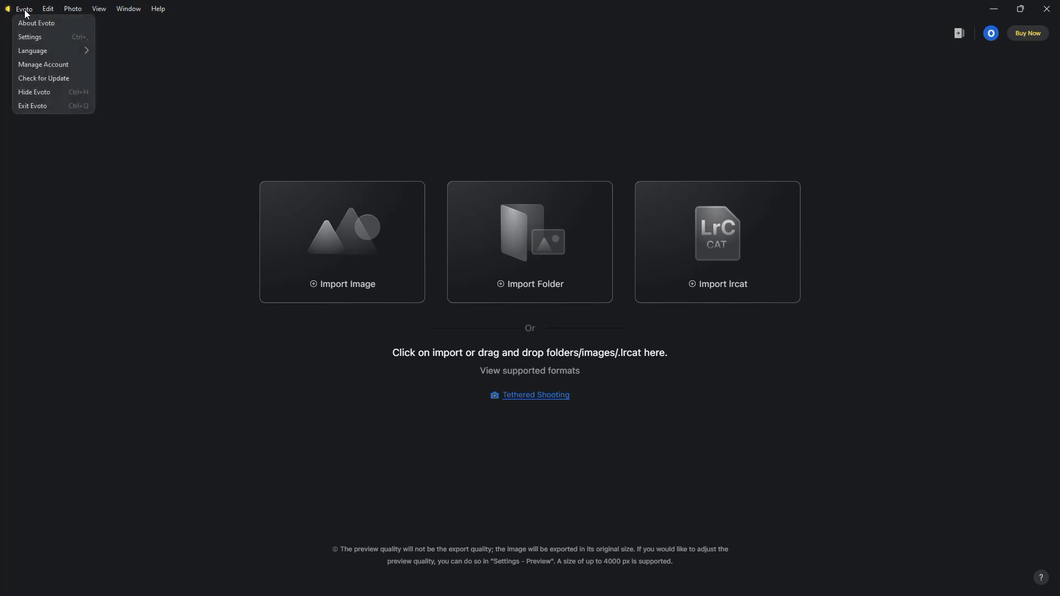
# Check Evoto's version info and What's New page, then open DSC01261.JPG in Evoto from File Explorer.
pyautogui.click(31, 23)
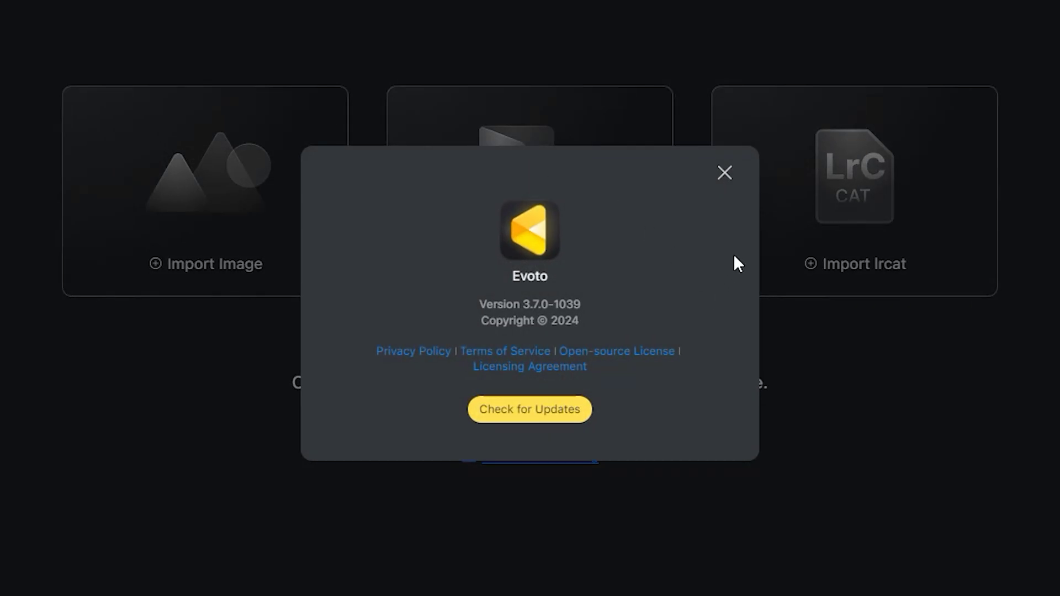
pyautogui.click(724, 173)
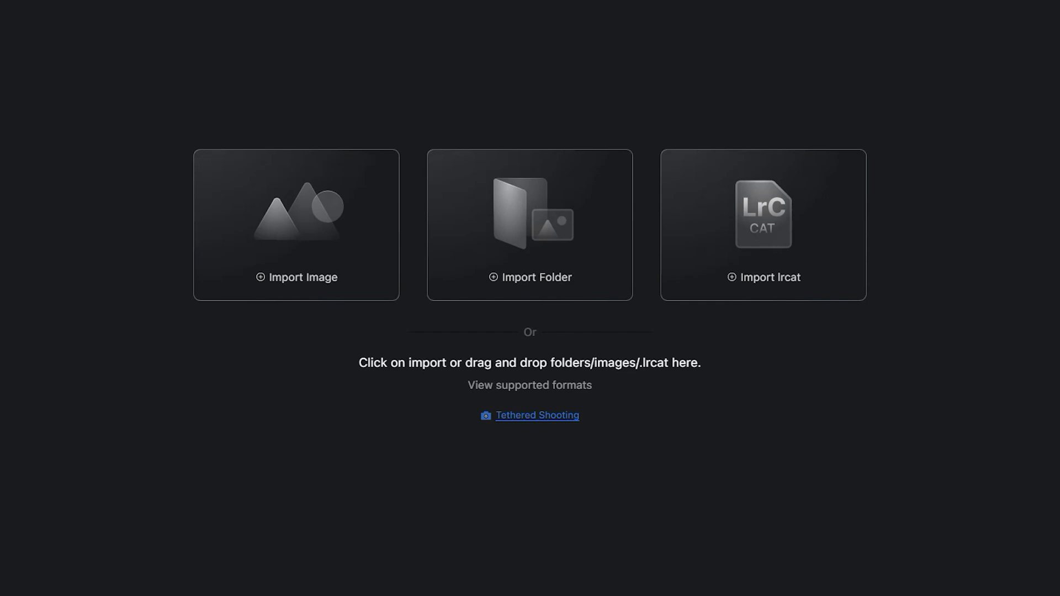
pyautogui.click(159, 7)
pyautogui.click(190, 35)
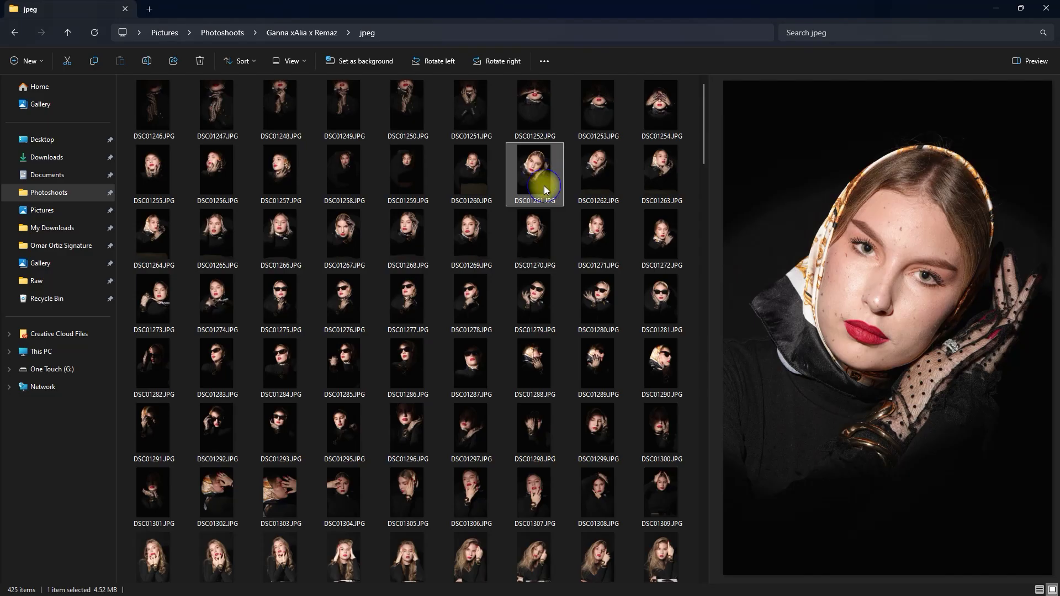
pyautogui.rightClick(544, 186)
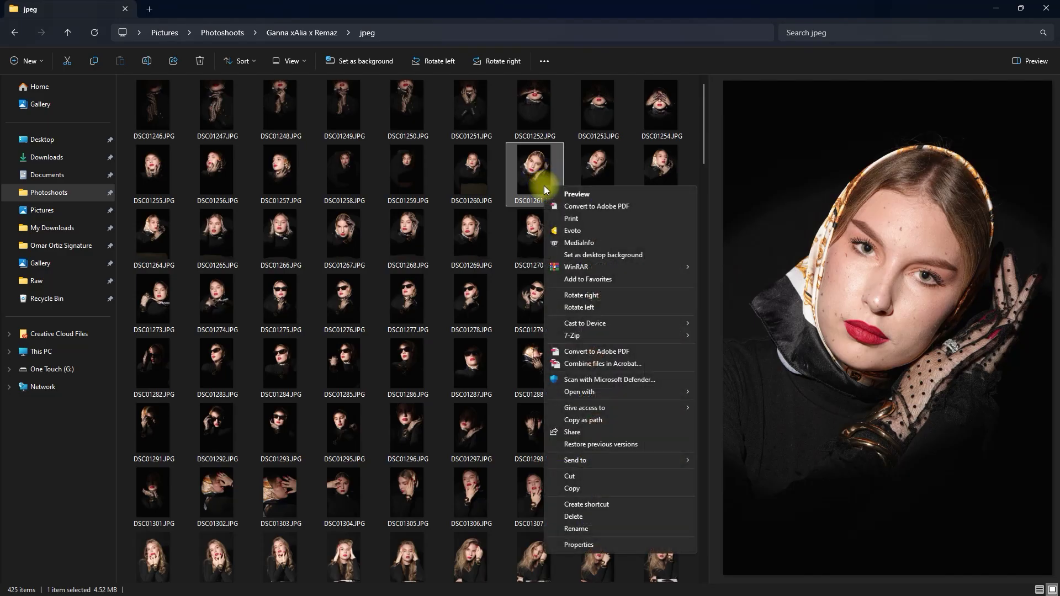
pyautogui.click(588, 230)
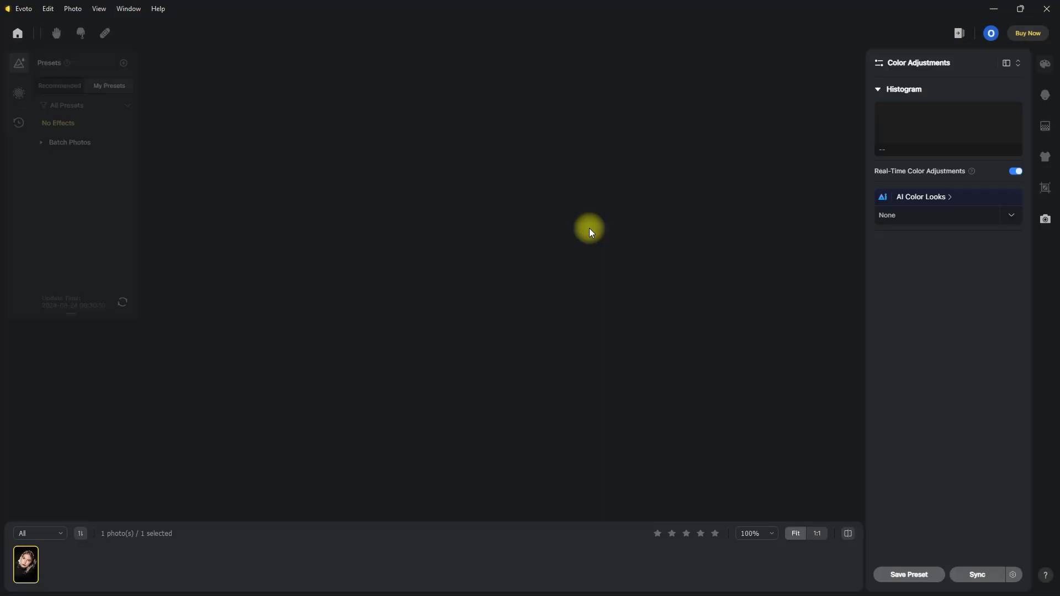
# Apply the 'Omar v3' Batch Photos preset in Portrait Retouching and compare it with the original.
pyautogui.click(1045, 96)
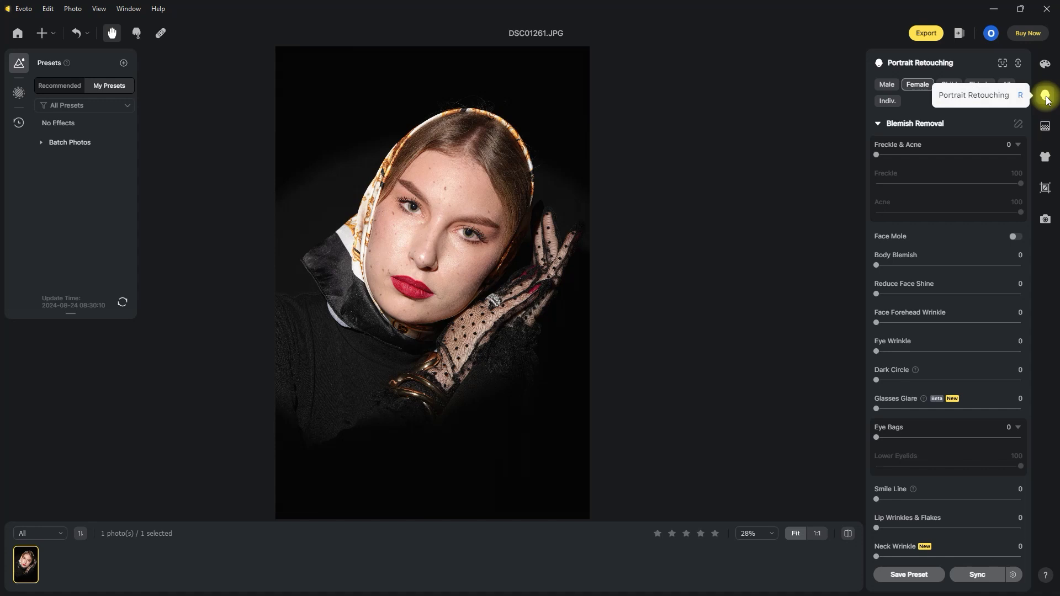
pyautogui.click(55, 143)
pyautogui.click(56, 165)
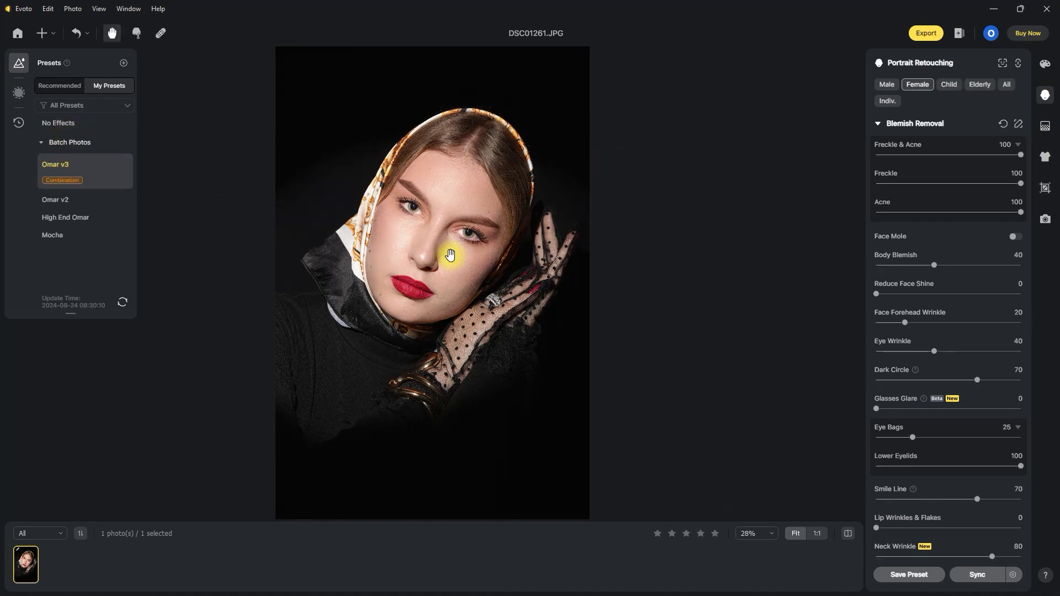
pyautogui.scroll(3, 450, 248)
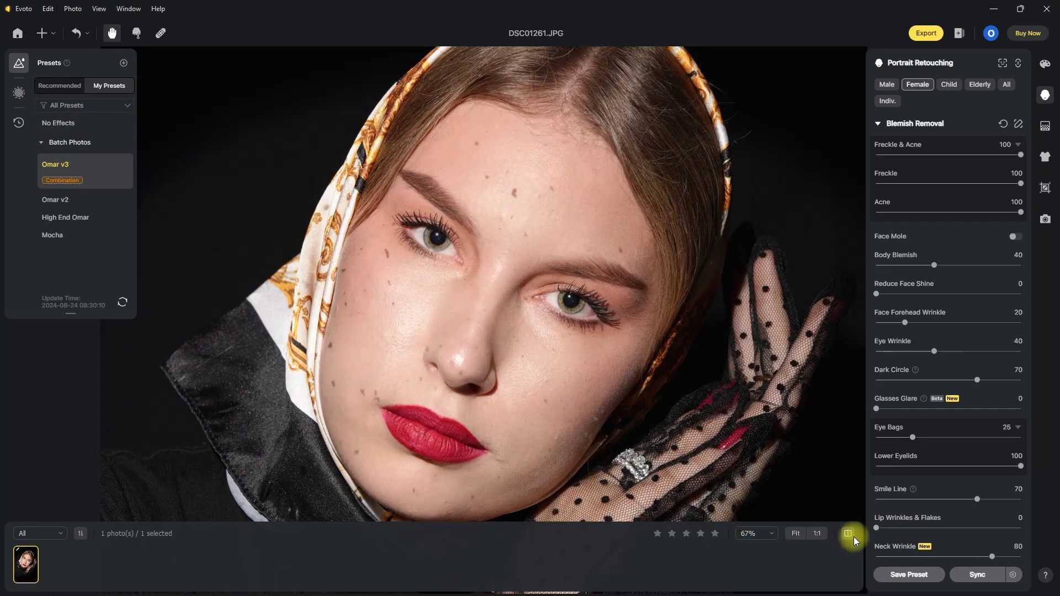
pyautogui.click(852, 535)
pyautogui.click(852, 534)
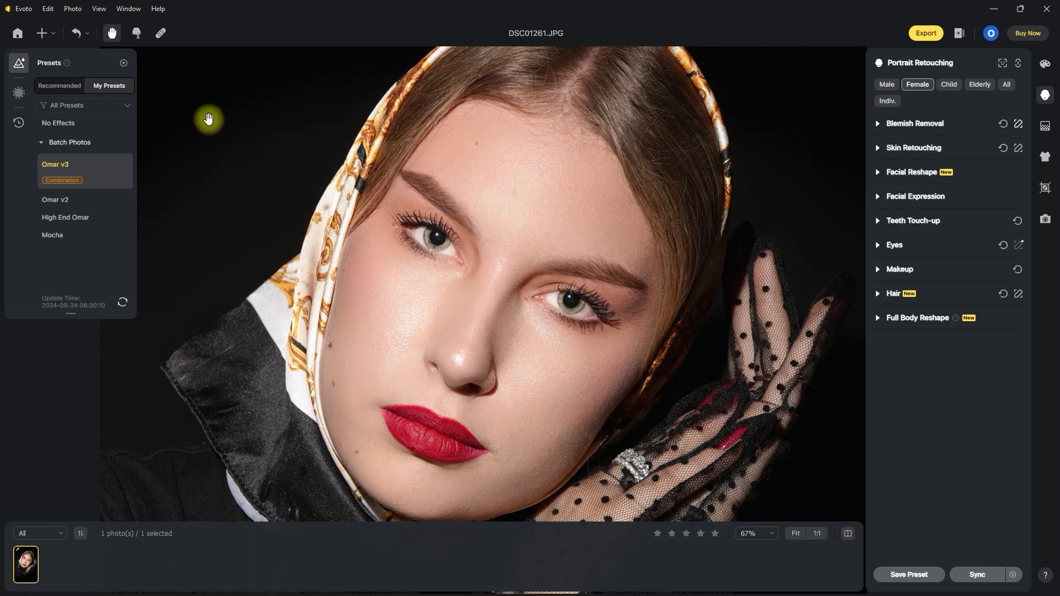
# Heal the small spots beside the nose with the Healing Tool, shrinking the brush to 4.4.
pyautogui.click(161, 35)
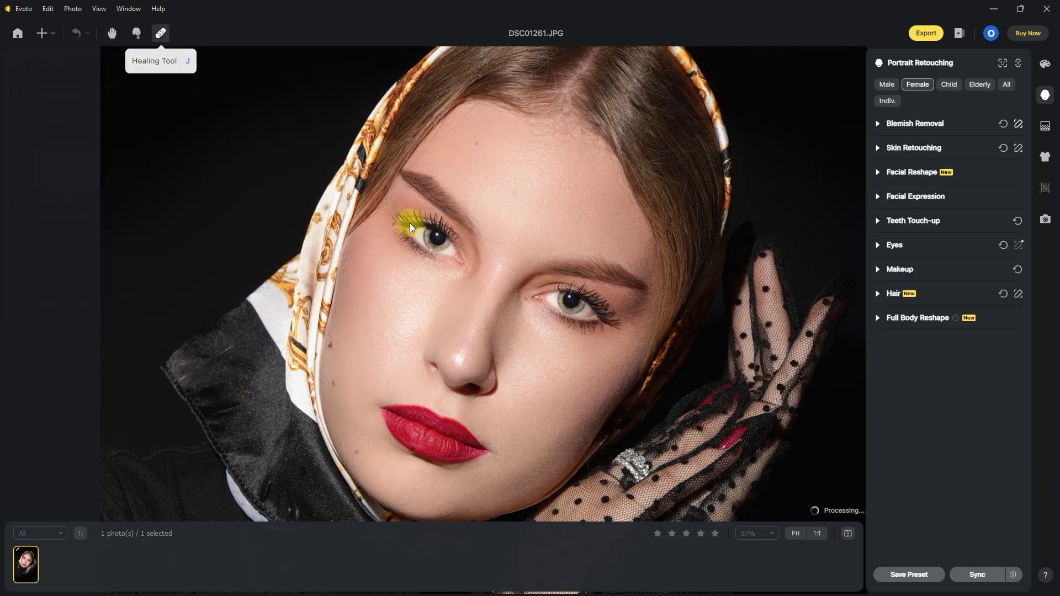
pyautogui.click(433, 315)
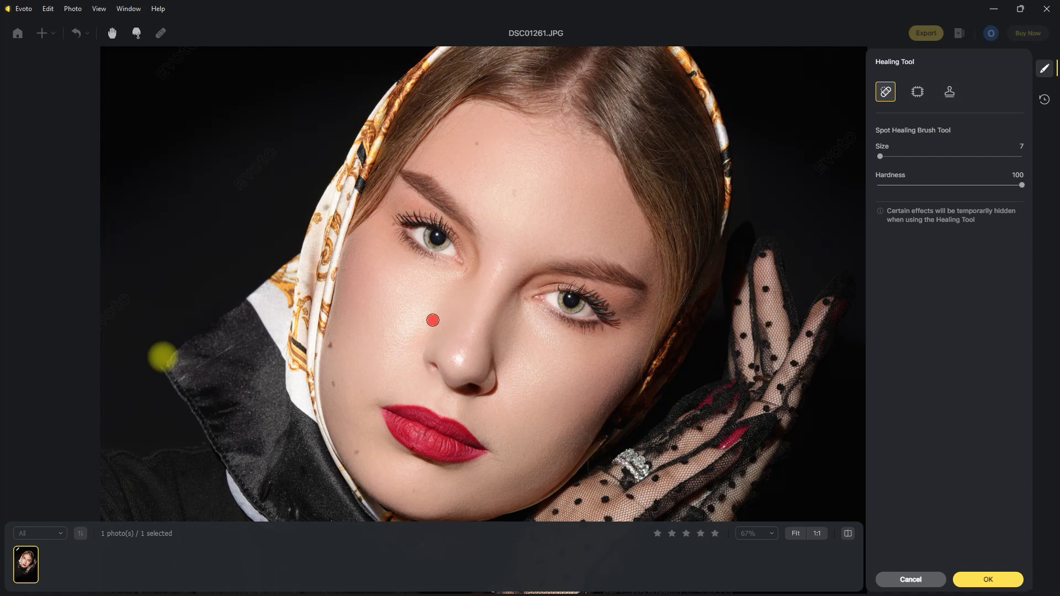
pyautogui.press('[')
pyautogui.press('[')
pyautogui.press('[')
pyautogui.press('[')
pyautogui.press('[')
pyautogui.press('[')
pyautogui.press('[')
pyautogui.press('[')
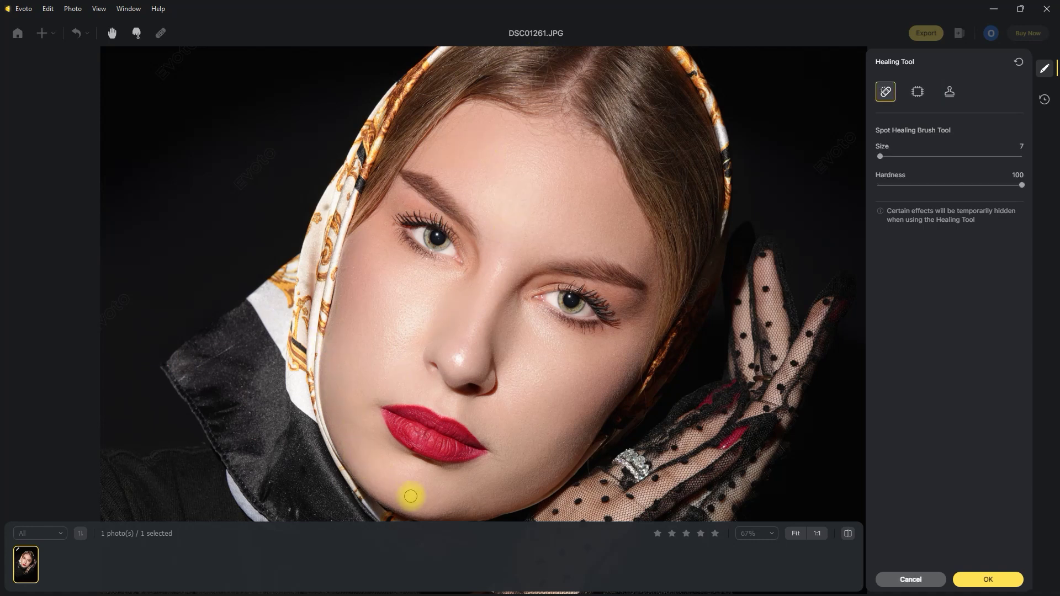
pyautogui.click(433, 320)
pyautogui.press('[')
pyautogui.press('[')
pyautogui.press('[')
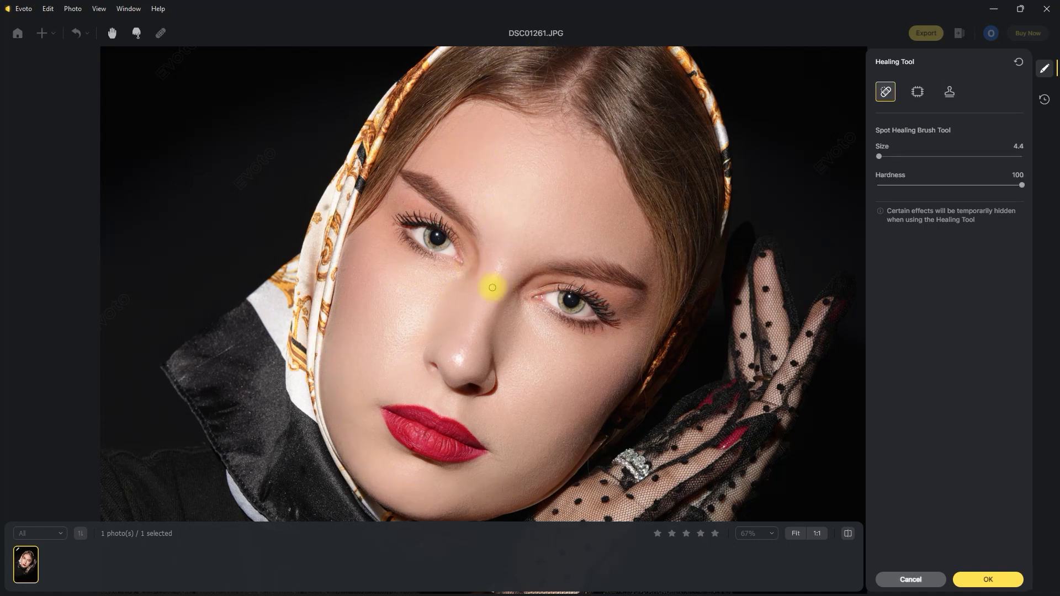
pyautogui.click(998, 581)
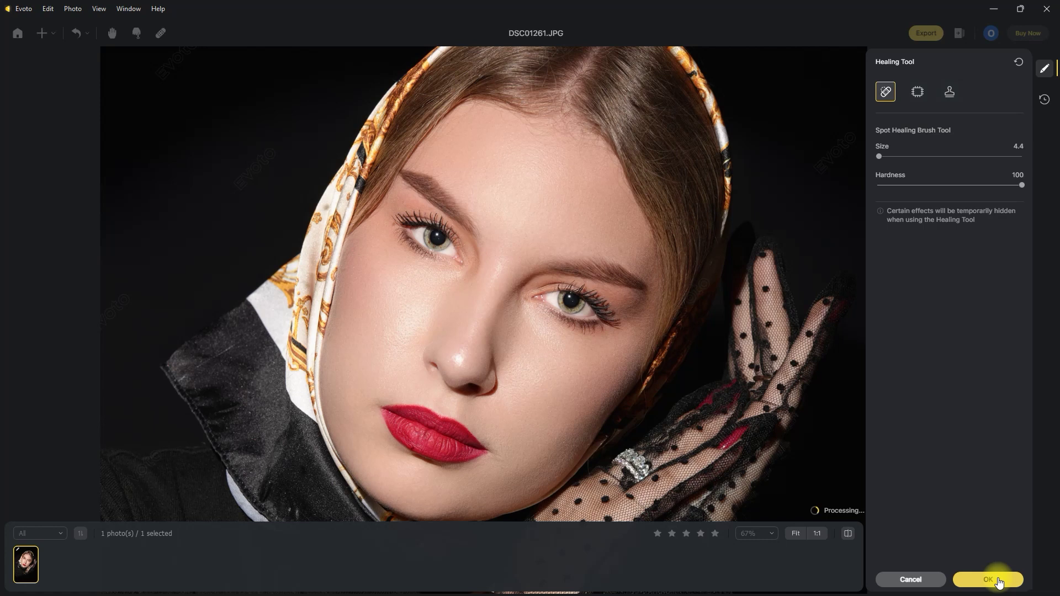
# Toggle Compare to review the retouched face against the original.
pyautogui.click(843, 532)
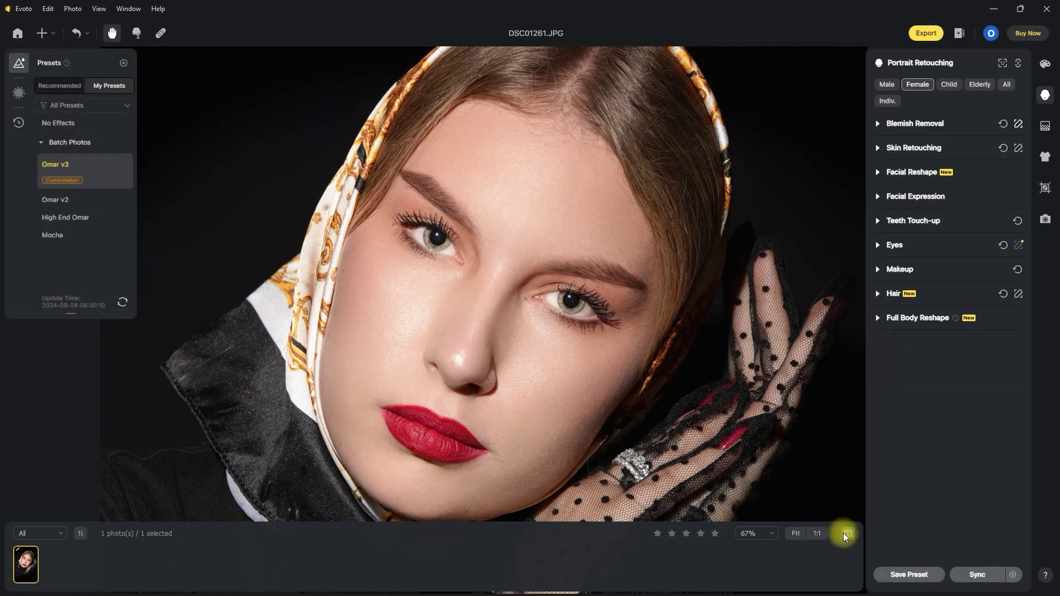
pyautogui.click(843, 532)
pyautogui.click(843, 532)
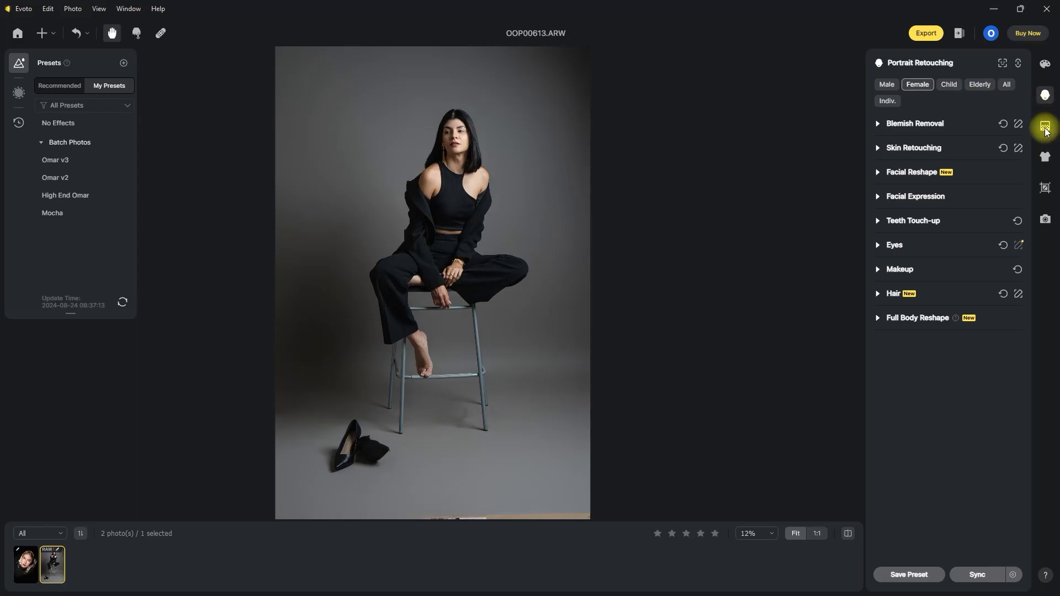
# Apply the Fabric02 backdrop and add Non-Connected objects to Preserved Area so the shoes stay.
pyautogui.click(1045, 129)
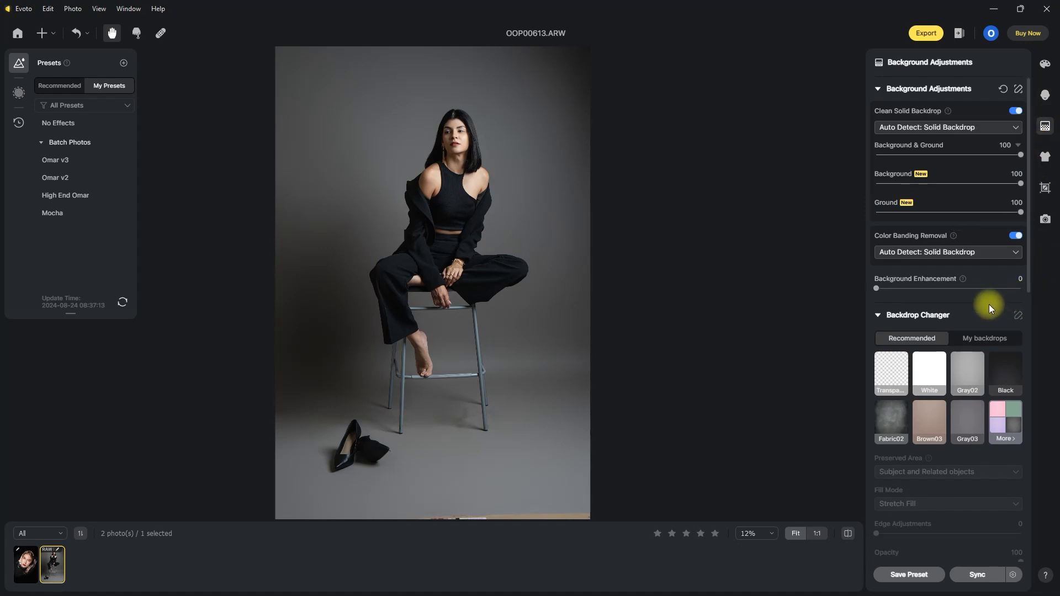
pyautogui.click(891, 422)
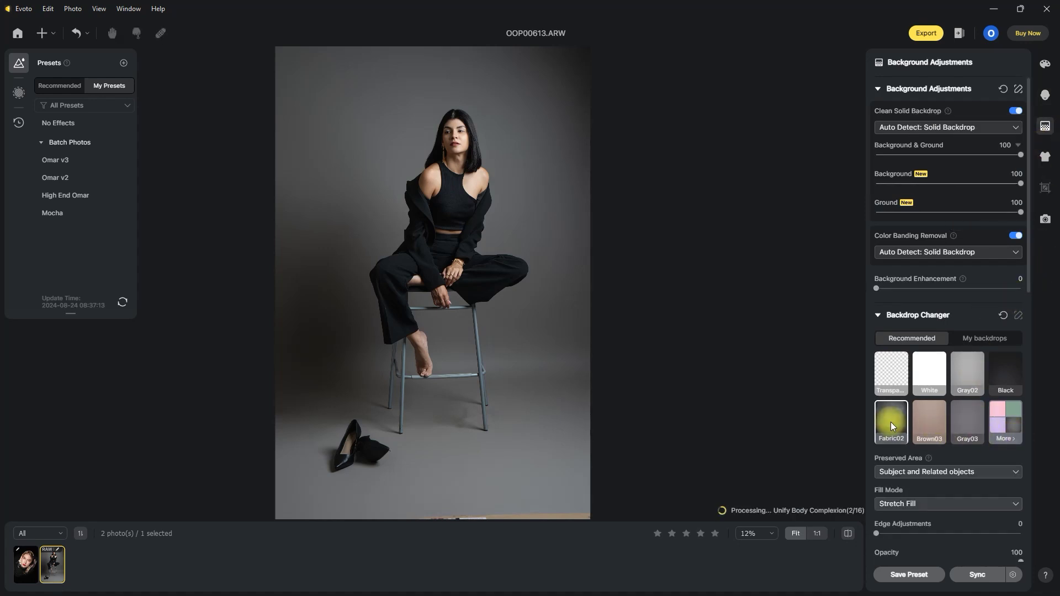
pyautogui.scroll(-3, 994, 473)
pyautogui.click(1014, 309)
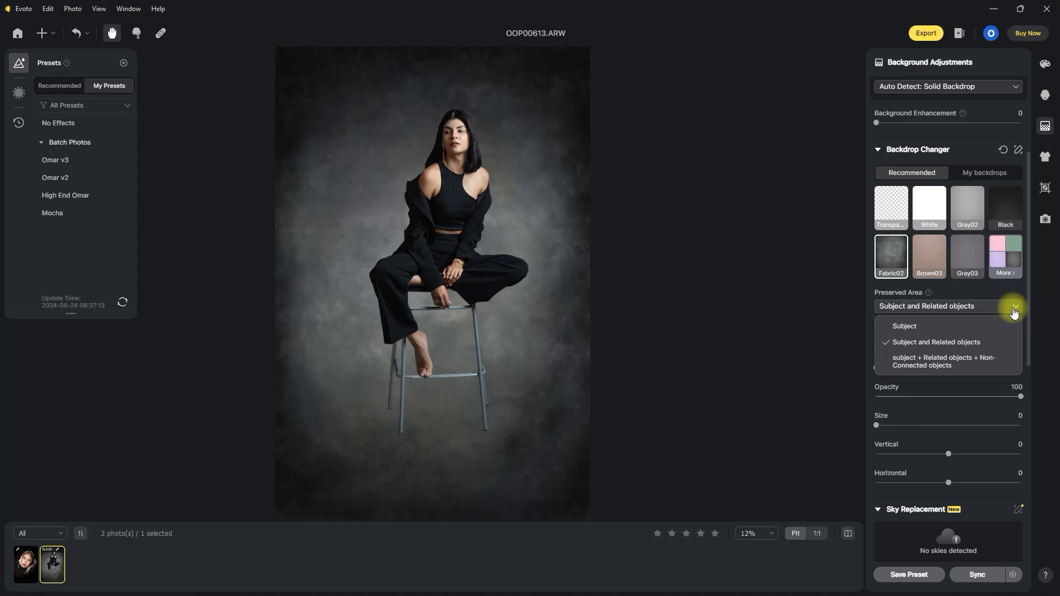
pyautogui.click(965, 362)
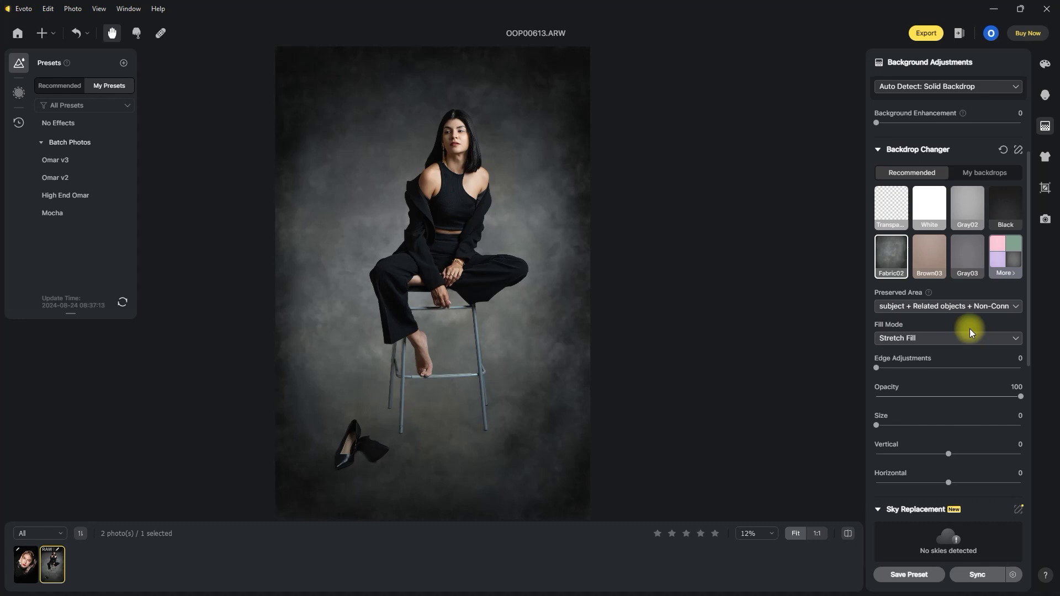
# Raise the backdrop's Edge Adjustments and lower its Opacity to 57, then compare with the original.
pyautogui.moveTo(877, 368); pyautogui.dragTo(901, 367)
pyautogui.moveTo(1020, 397); pyautogui.dragTo(960, 395)
pyautogui.scroll(4, 359, 480)
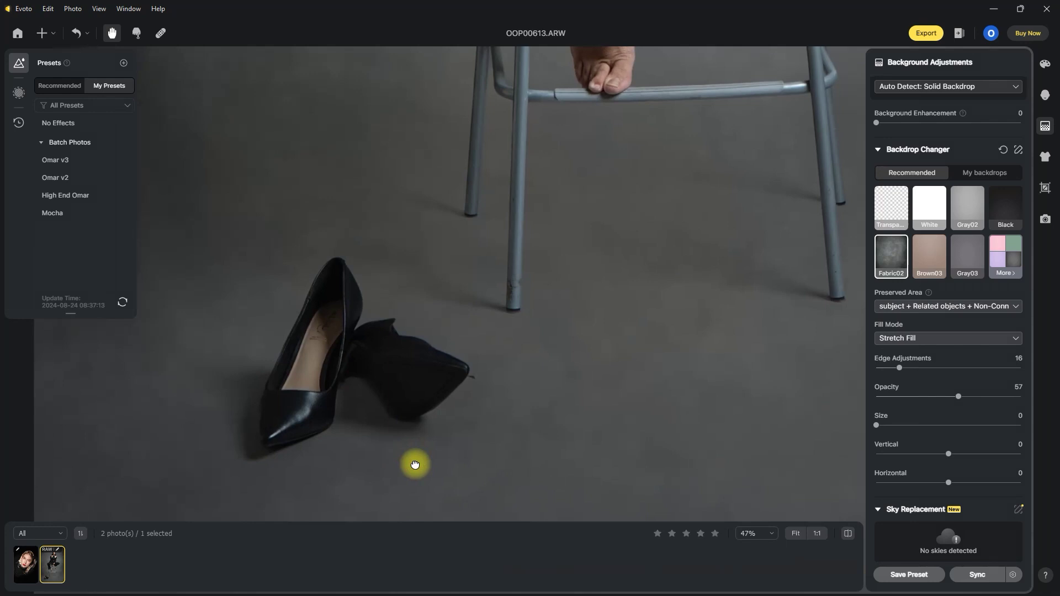
pyautogui.click(847, 535)
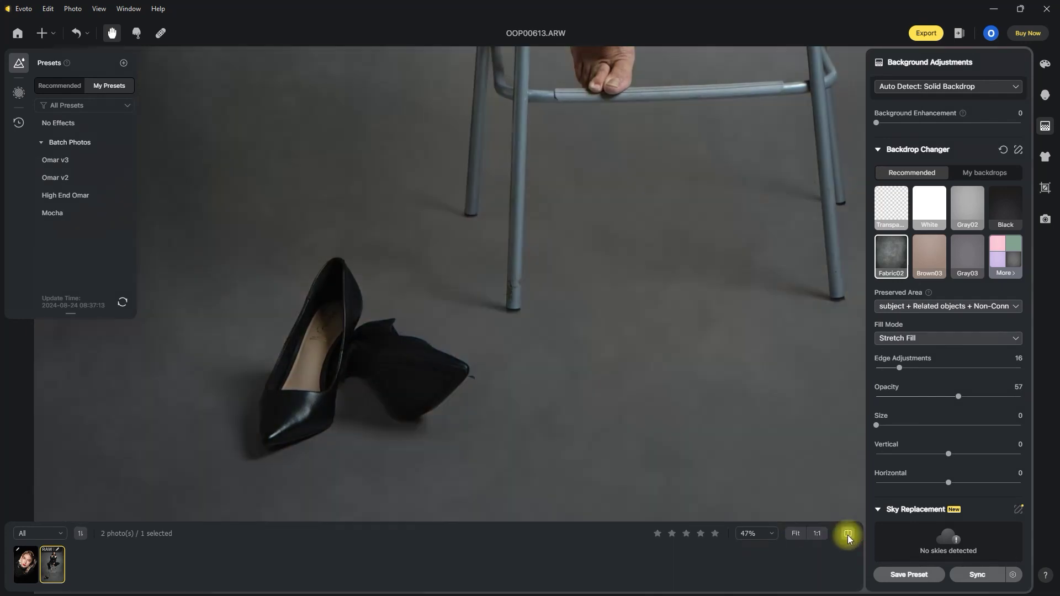
pyautogui.click(848, 535)
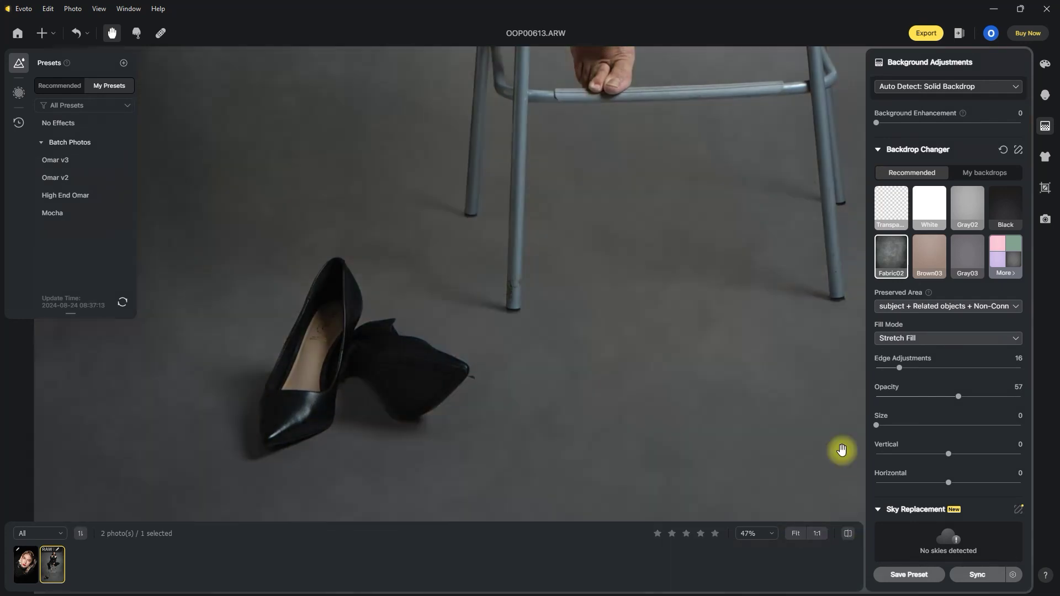
# Inspect the shoes up close, raise Edge Adjustments to 32, and fit the photo back in view.
pyautogui.moveTo(841, 450); pyautogui.dragTo(894, 406)
pyautogui.moveTo(899, 368); pyautogui.dragTo(925, 378)
pyautogui.click(848, 533)
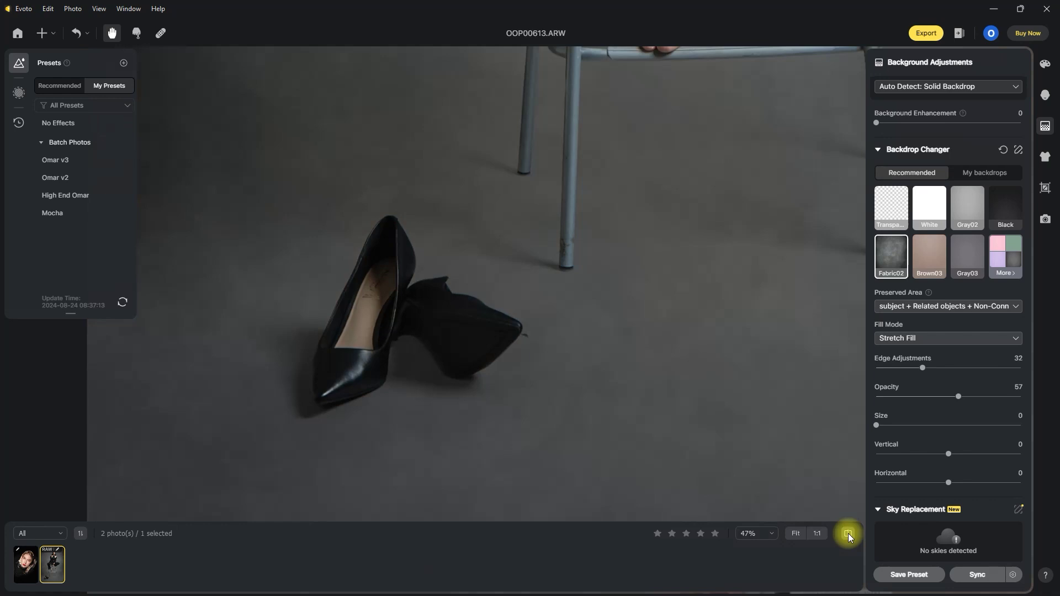
pyautogui.click(848, 534)
pyautogui.click(833, 538)
pyautogui.click(847, 535)
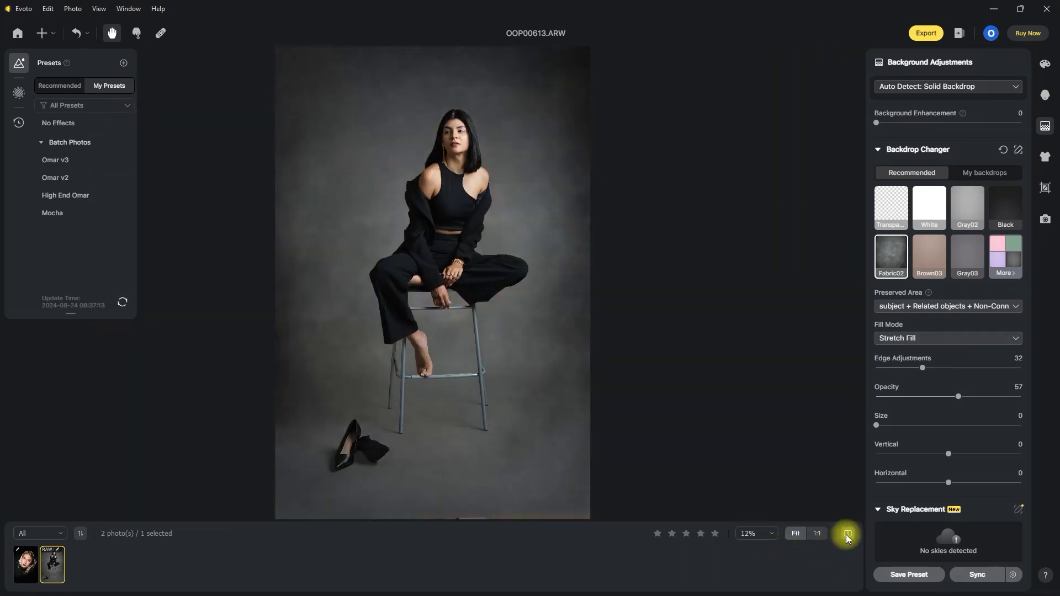
pyautogui.click(846, 534)
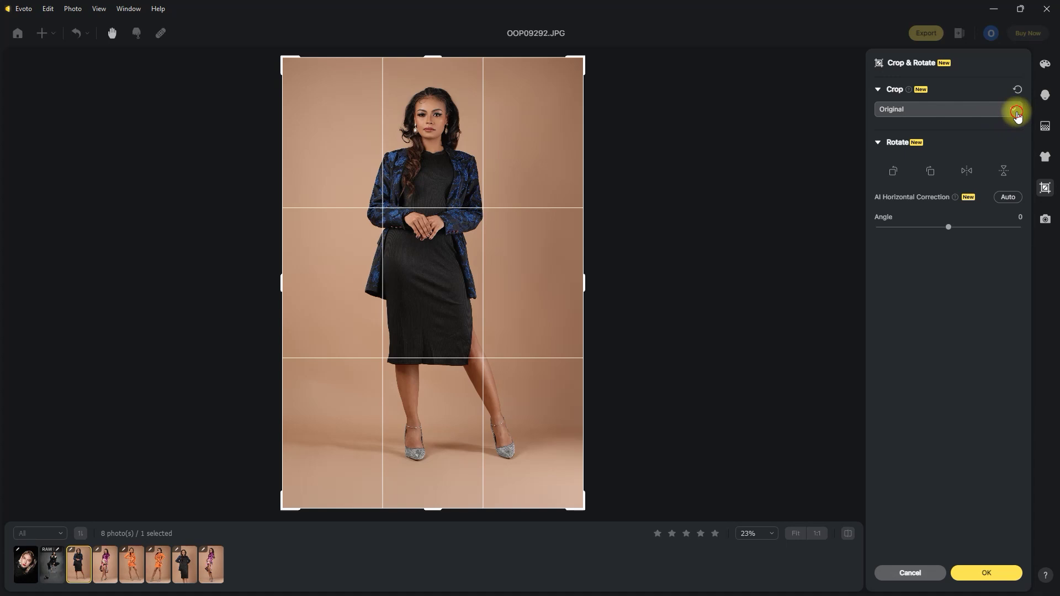
# Crop OOP09292.JPG to an AI 2×2 inch (5.1×5.1 cm) headshot and confirm it.
pyautogui.click(1015, 110)
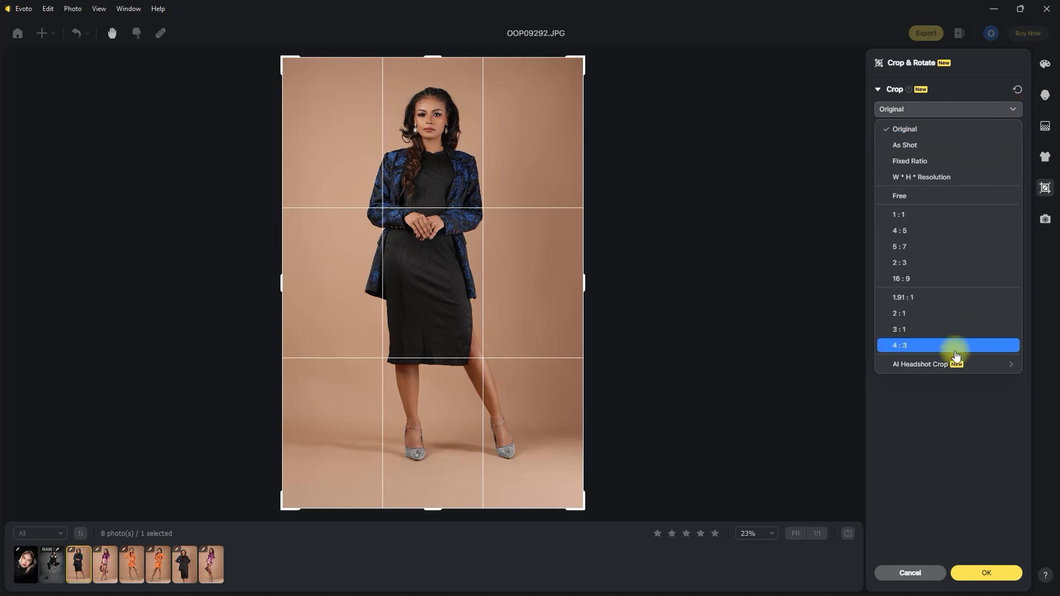
pyautogui.moveTo(974, 366)
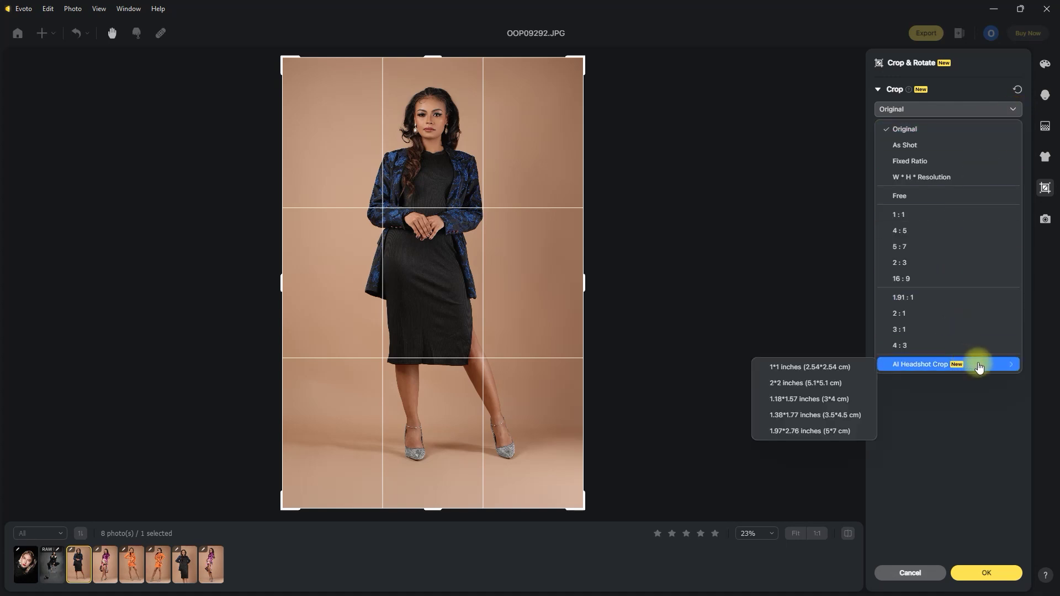
pyautogui.click(849, 385)
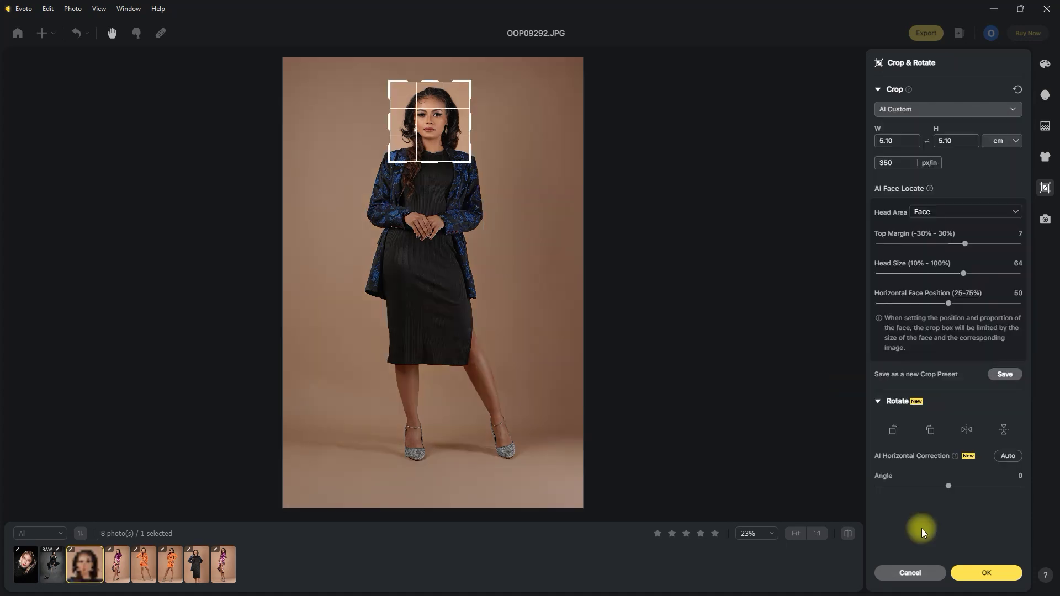
pyautogui.click(1003, 578)
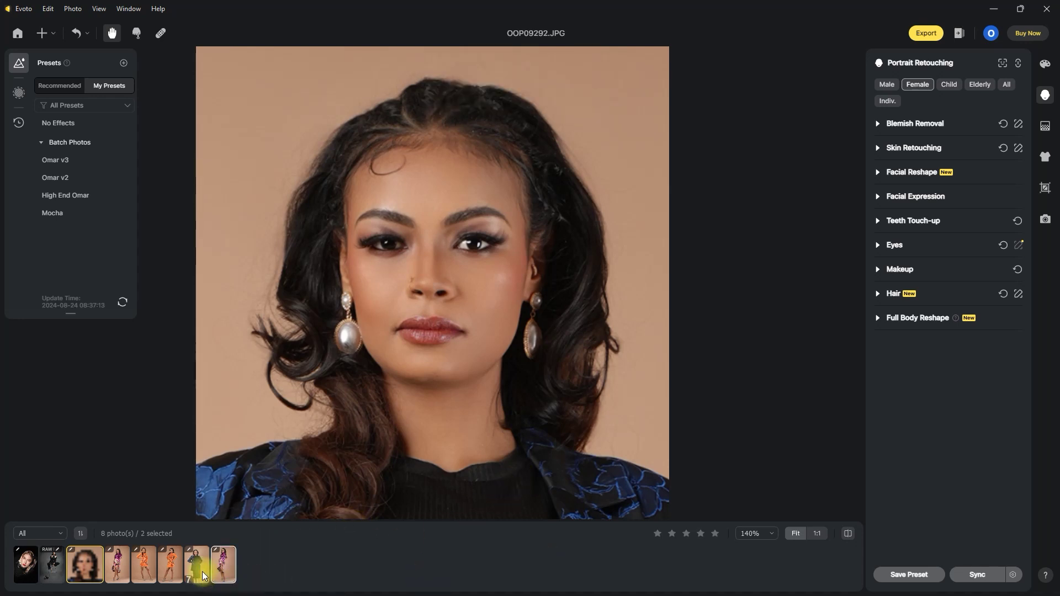
# Sync the headshot crop and edits to portraits 4–8, then review several synced photos.
pyautogui.keyDown('shift'); pyautogui.click(120, 570); pyautogui.keyUp('shift')
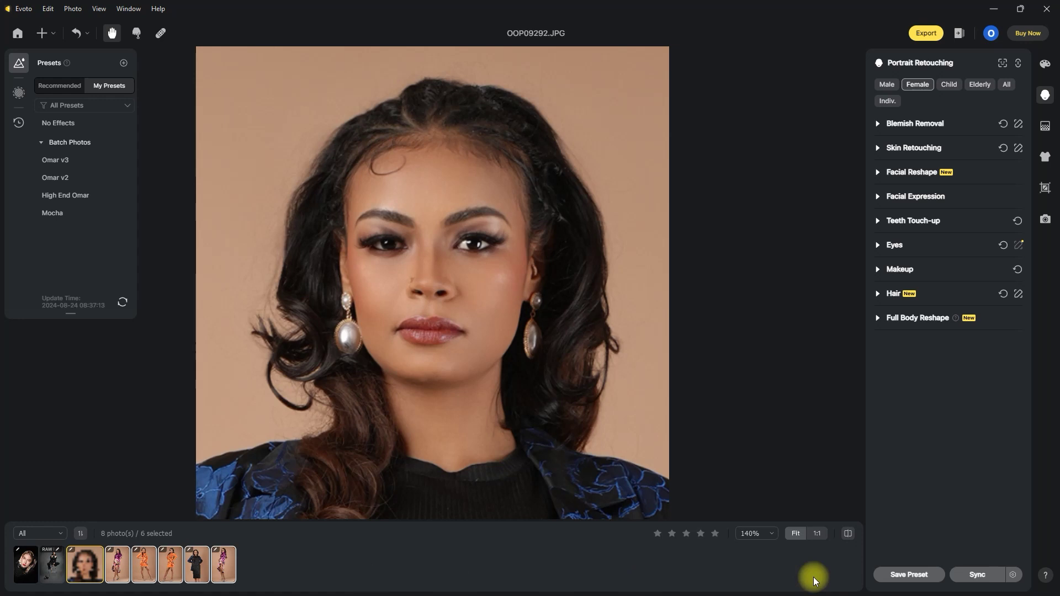
pyautogui.click(966, 576)
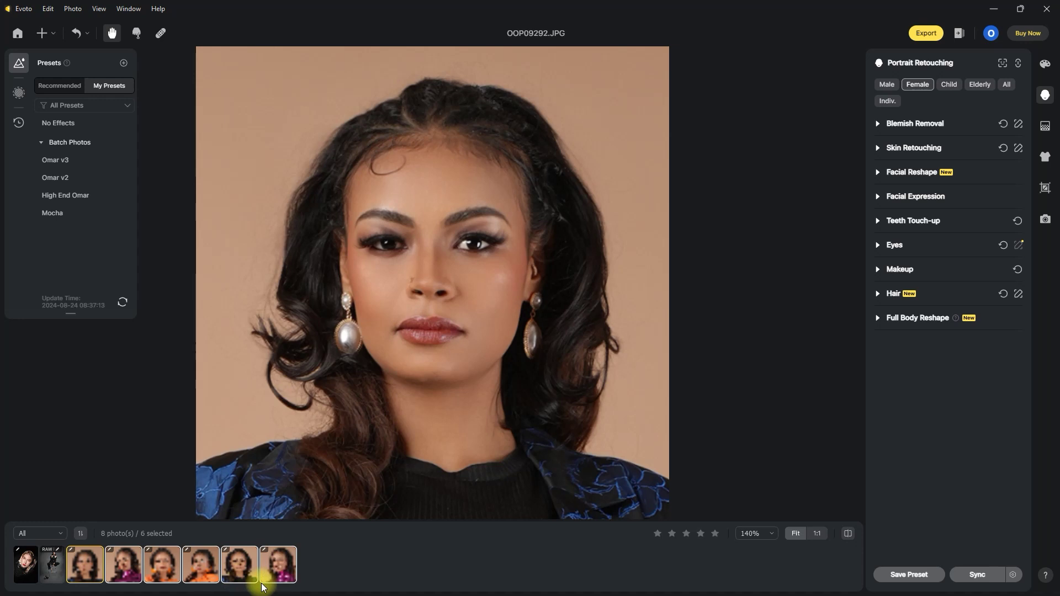
pyautogui.click(118, 579)
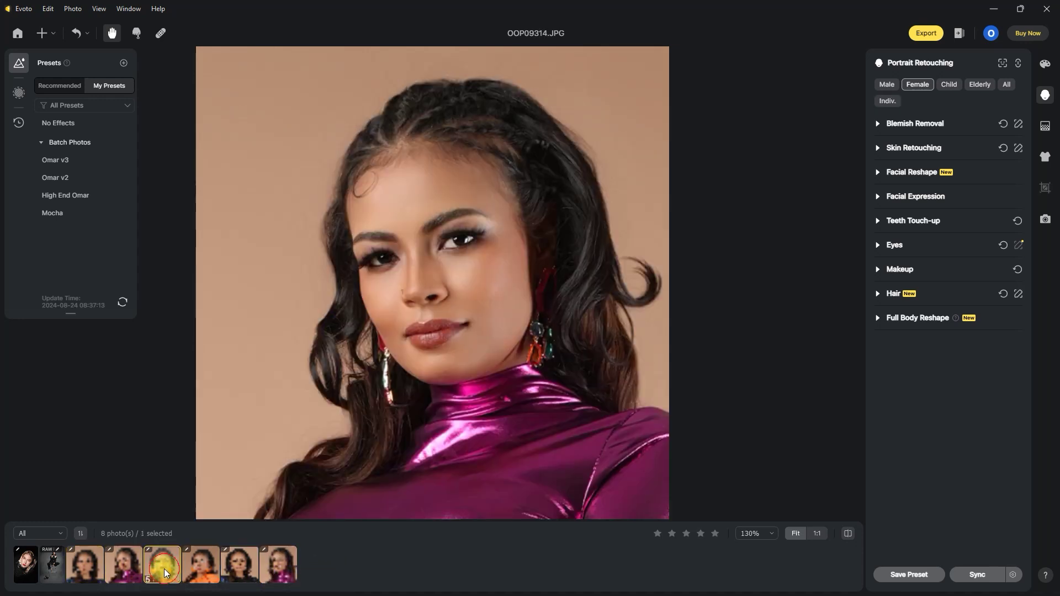
pyautogui.click(208, 577)
pyautogui.click(243, 578)
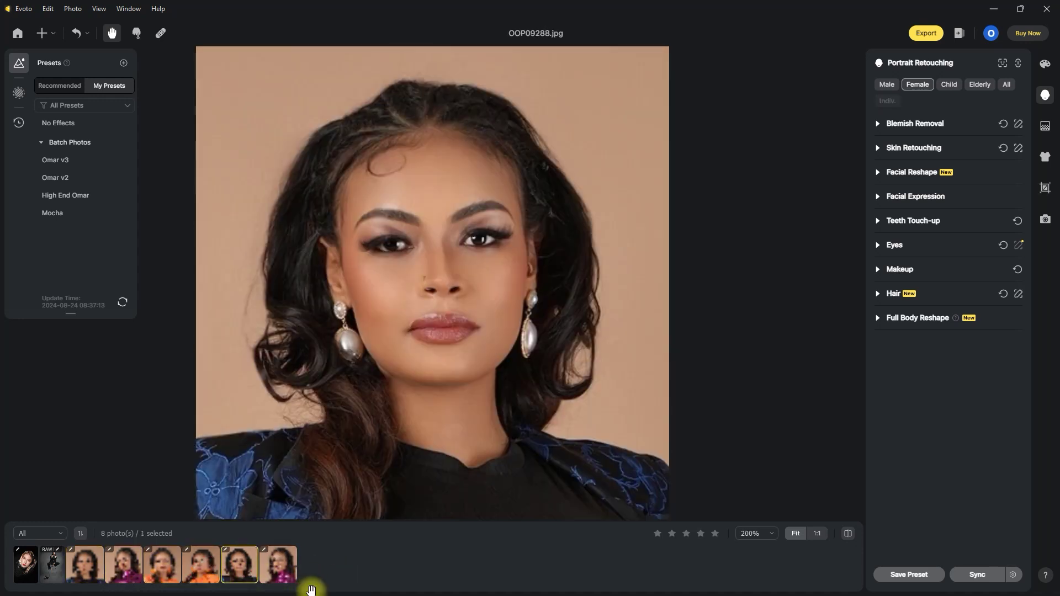
pyautogui.press('Right')
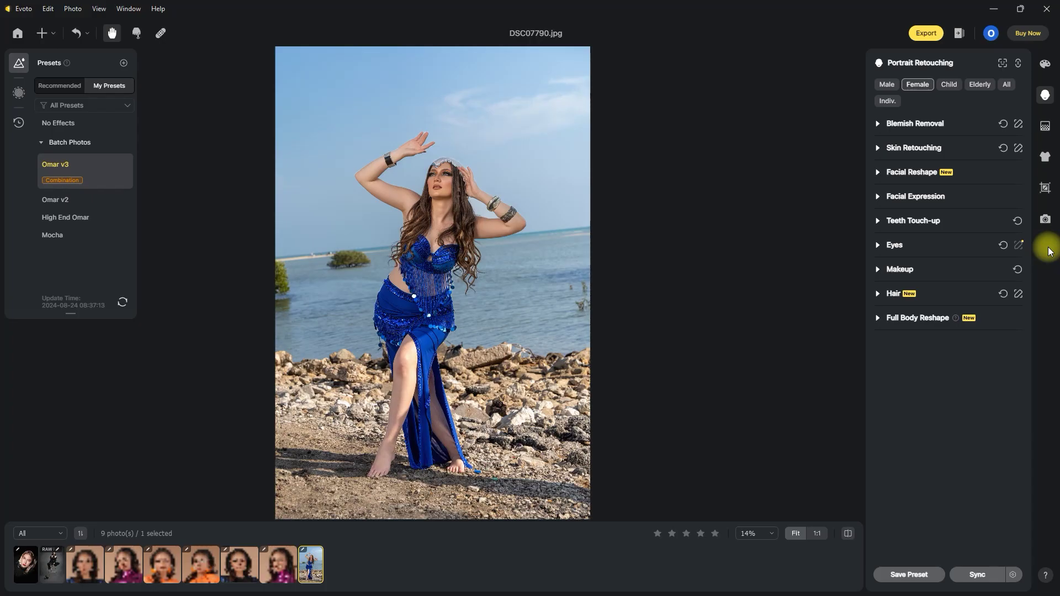
# Auto-level the beach horizon, rotate it to 5.37°, tighten the crop's top edge and apply.
pyautogui.click(1046, 188)
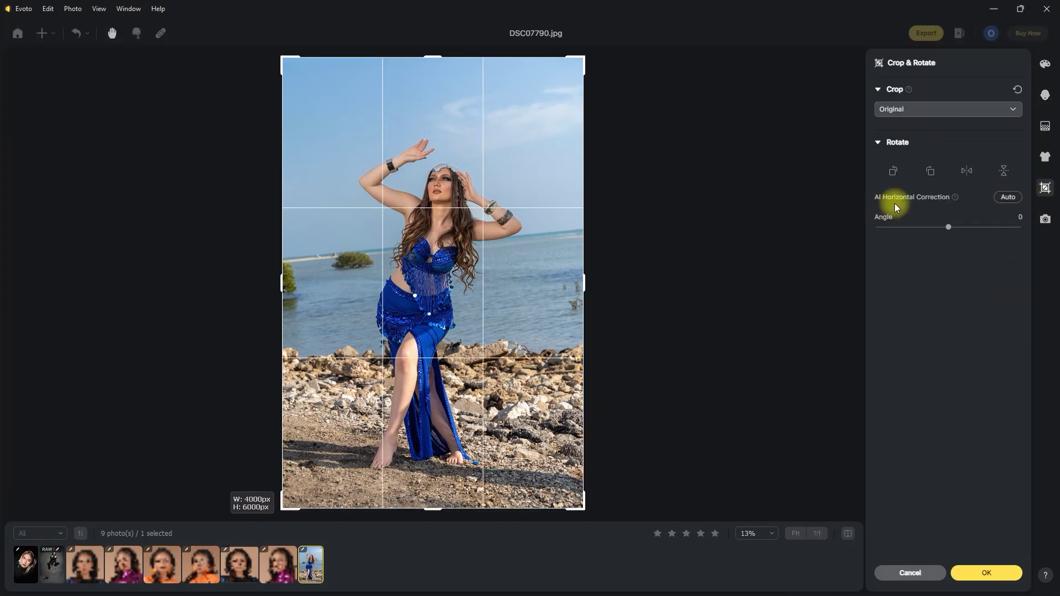
pyautogui.click(1009, 197)
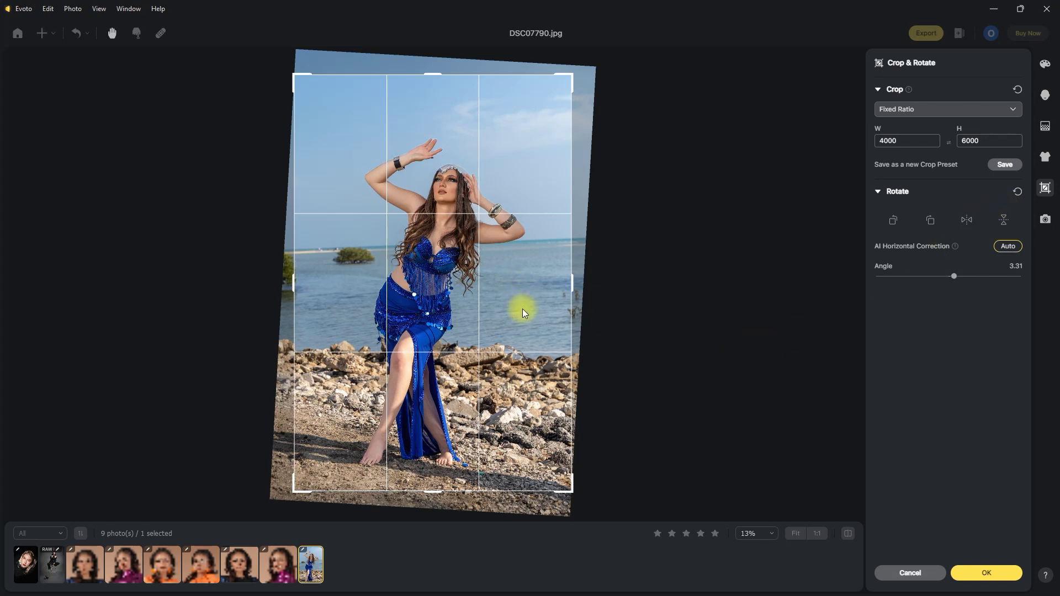
pyautogui.moveTo(522, 309); pyautogui.dragTo(525, 326)
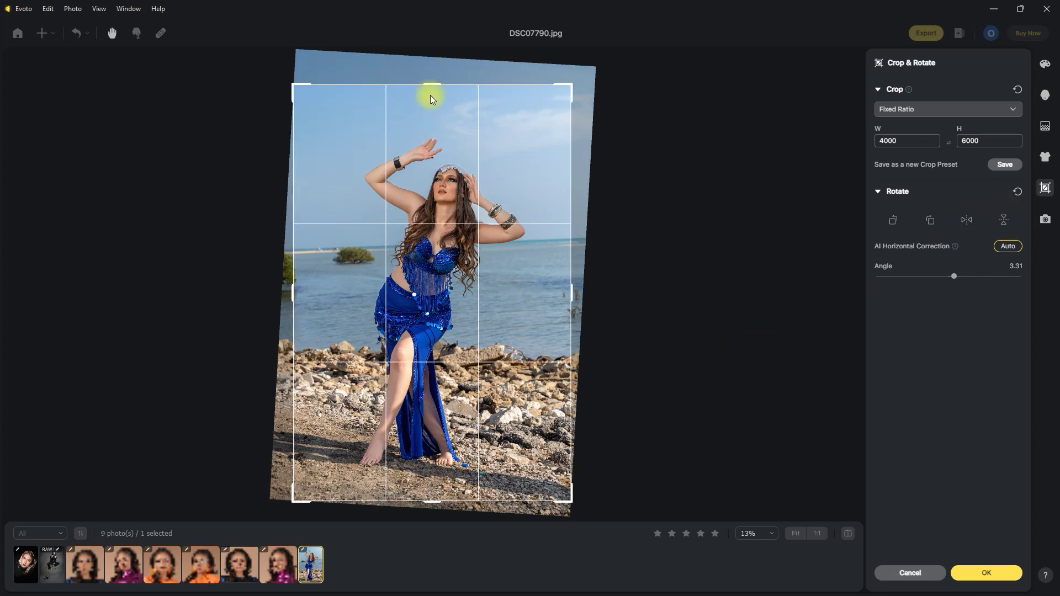
pyautogui.moveTo(433, 85); pyautogui.dragTo(435, 107)
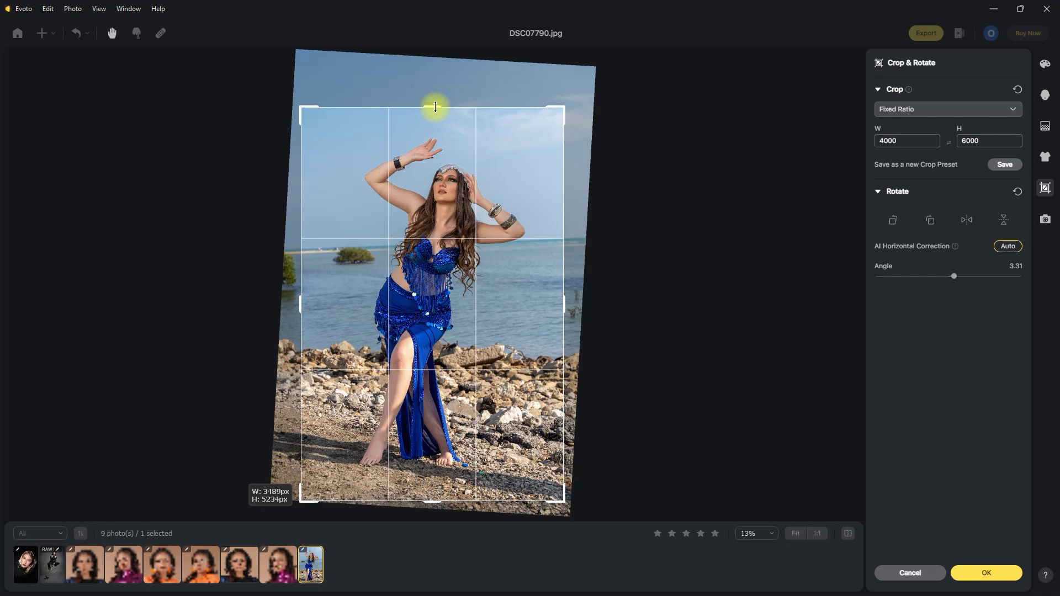
pyautogui.moveTo(953, 276); pyautogui.dragTo(957, 276)
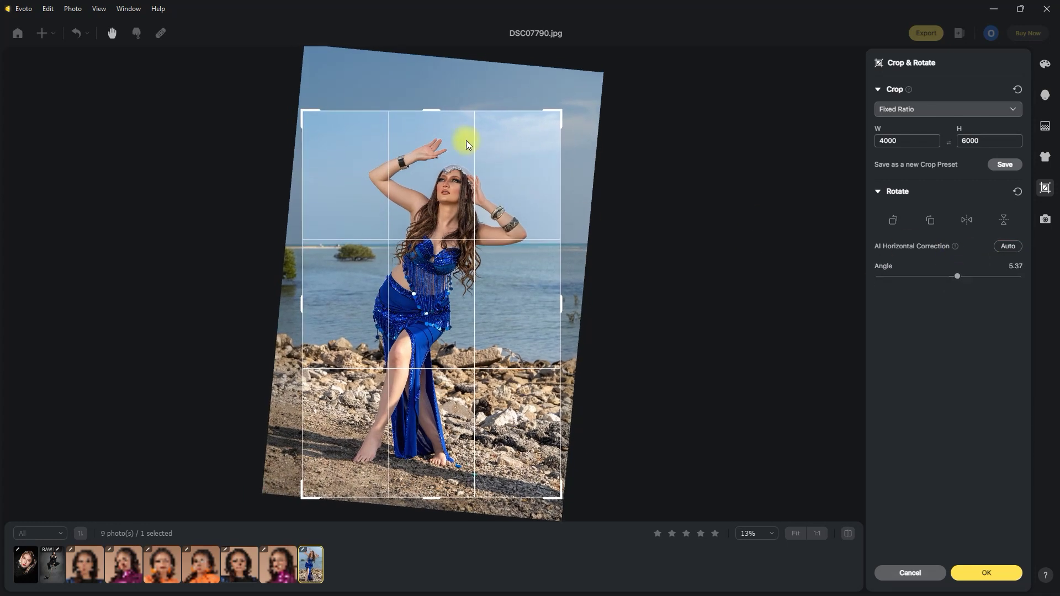
pyautogui.moveTo(432, 111); pyautogui.dragTo(433, 115)
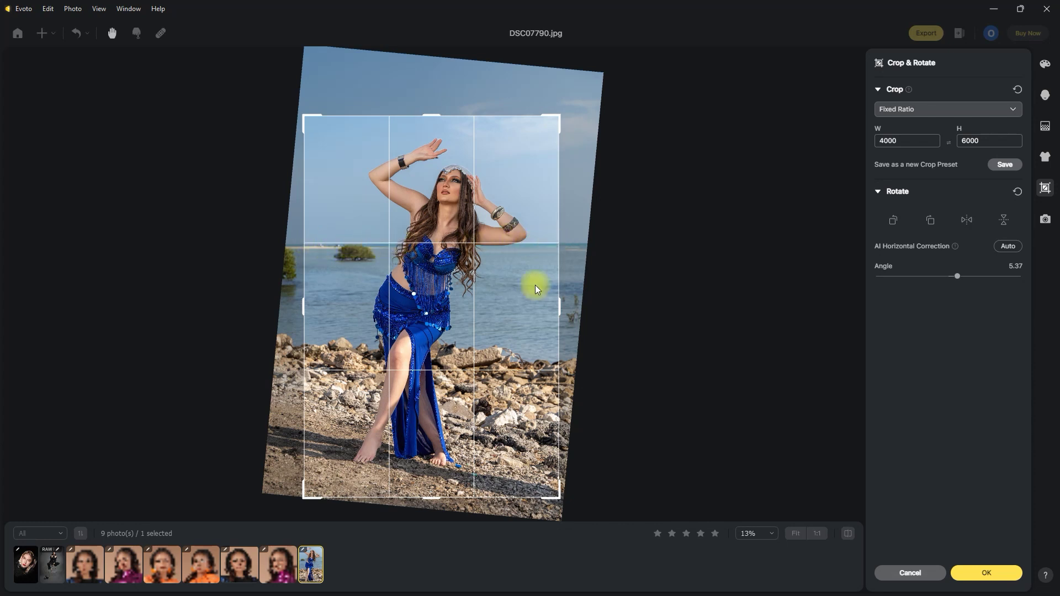
pyautogui.click(1003, 574)
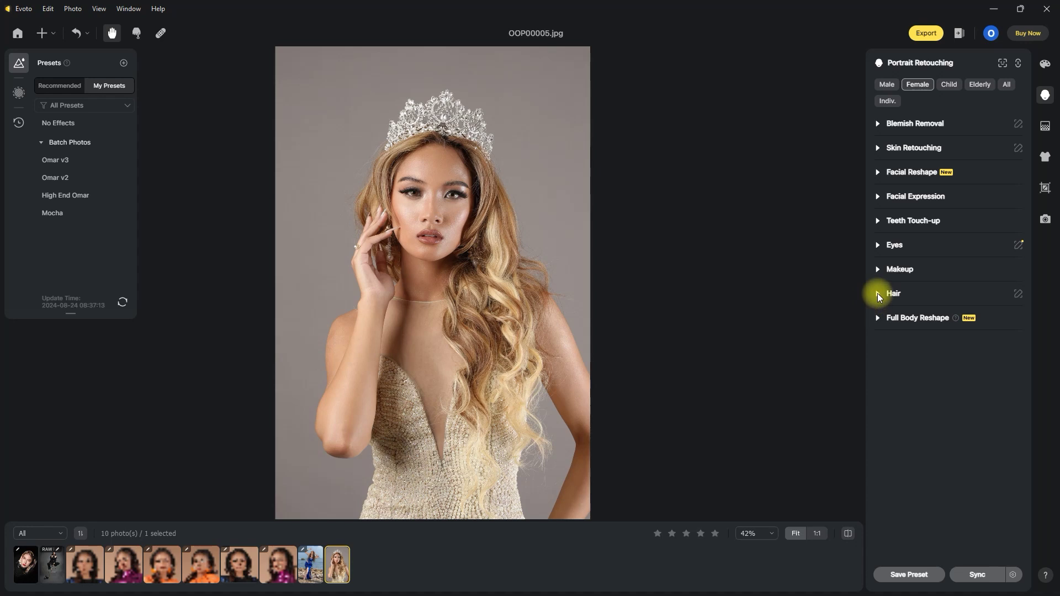
# Try Hair Color presets H01, H02, H03, H04, purple and H13, comparing each with the original.
pyautogui.click(877, 293)
pyautogui.scroll(-3, 949, 499)
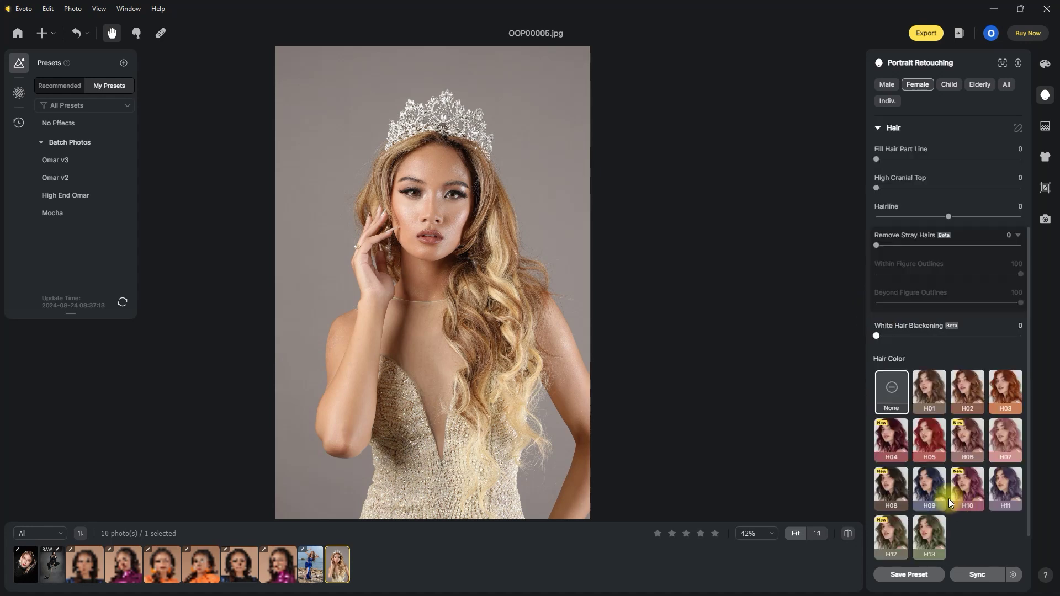
pyautogui.scroll(-1, 907, 363)
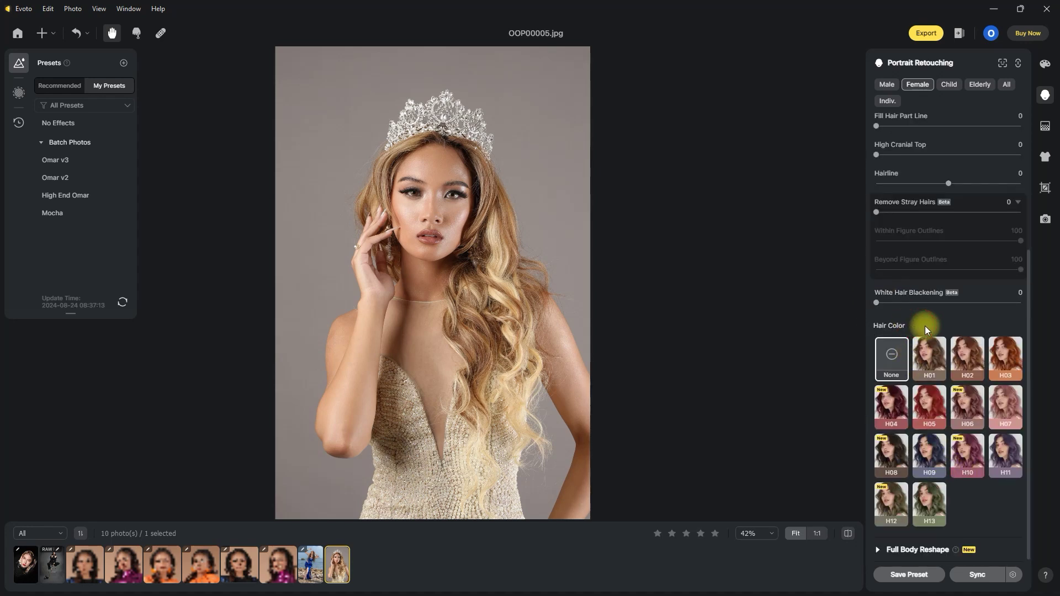
pyautogui.click(930, 367)
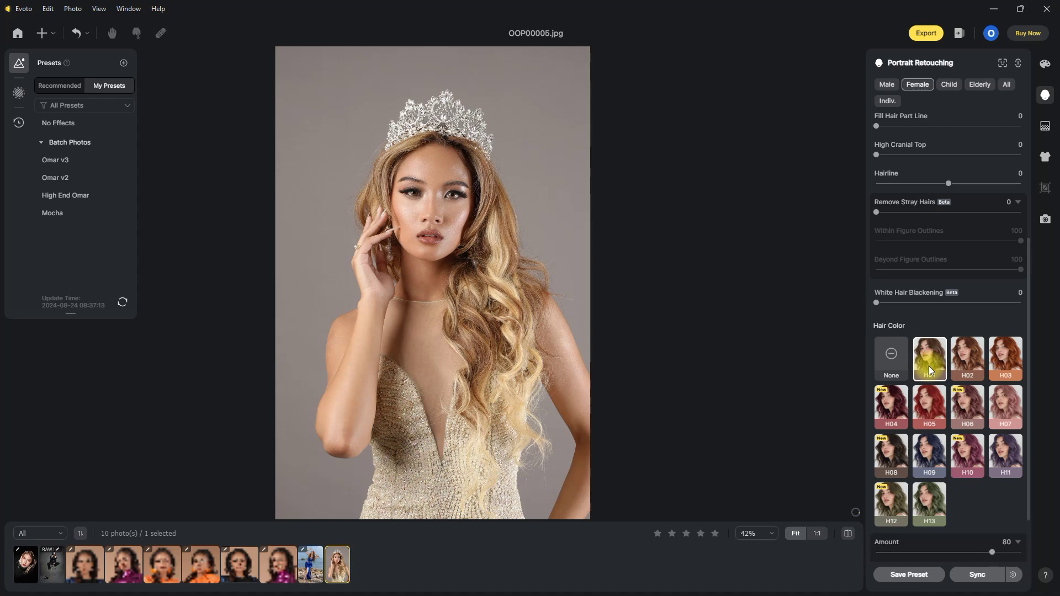
pyautogui.click(848, 533)
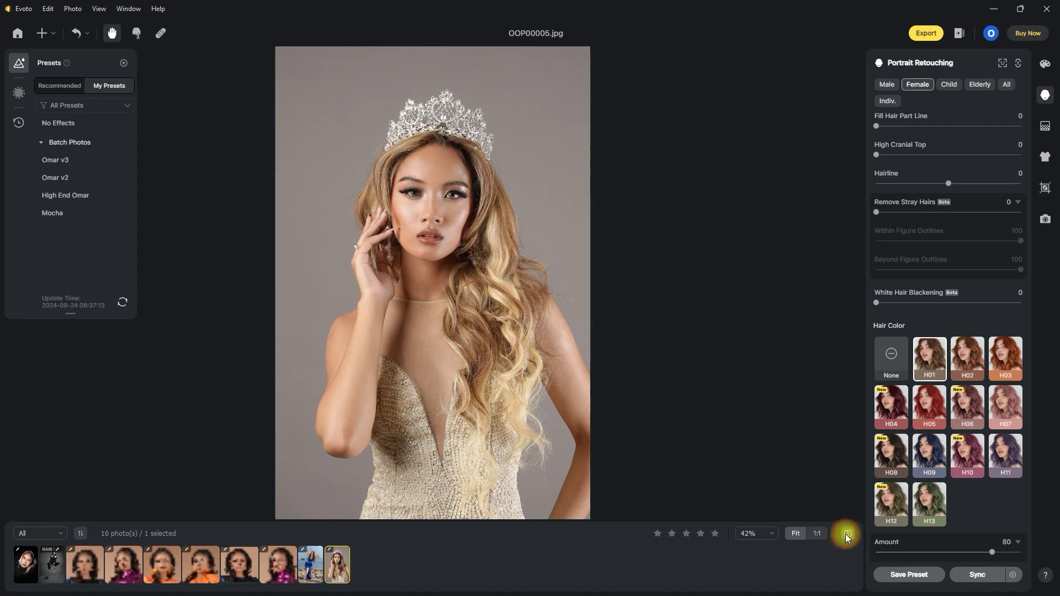
pyautogui.click(968, 359)
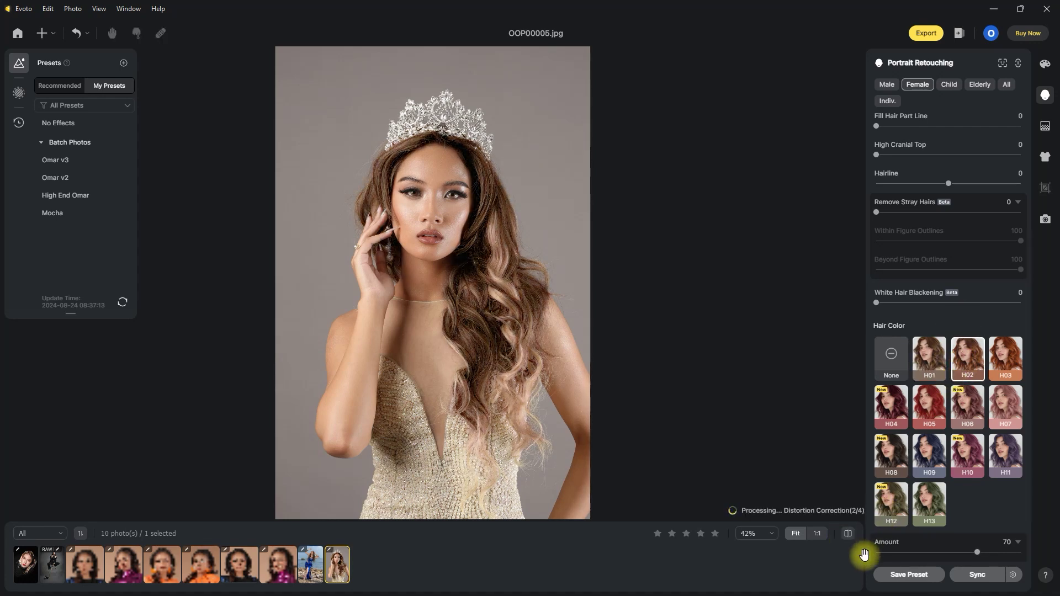
pyautogui.click(847, 533)
pyautogui.press('Right')
pyautogui.click(848, 533)
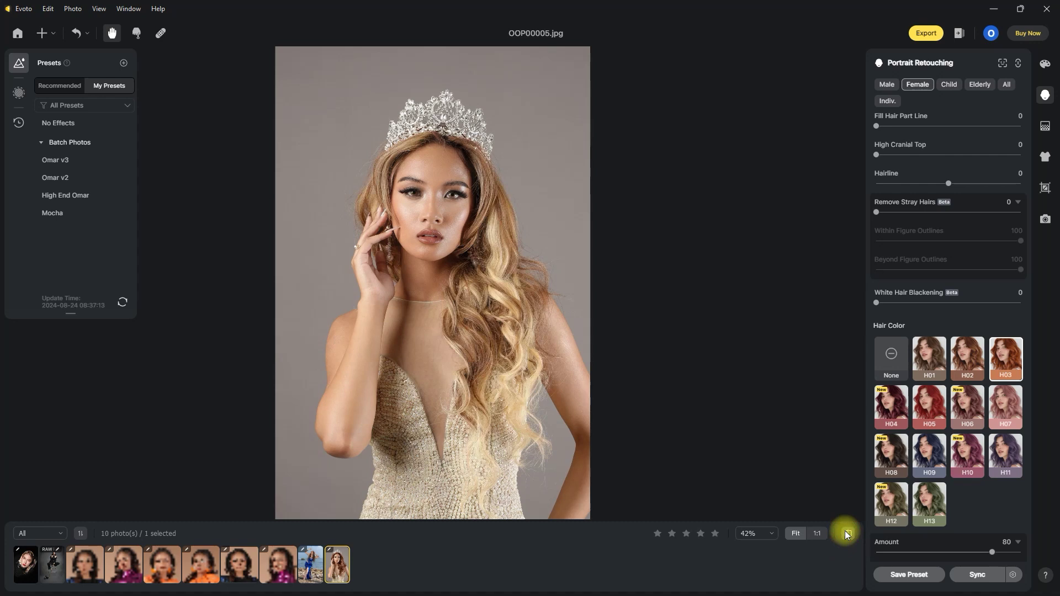
pyautogui.press('Right')
pyautogui.press('Right')
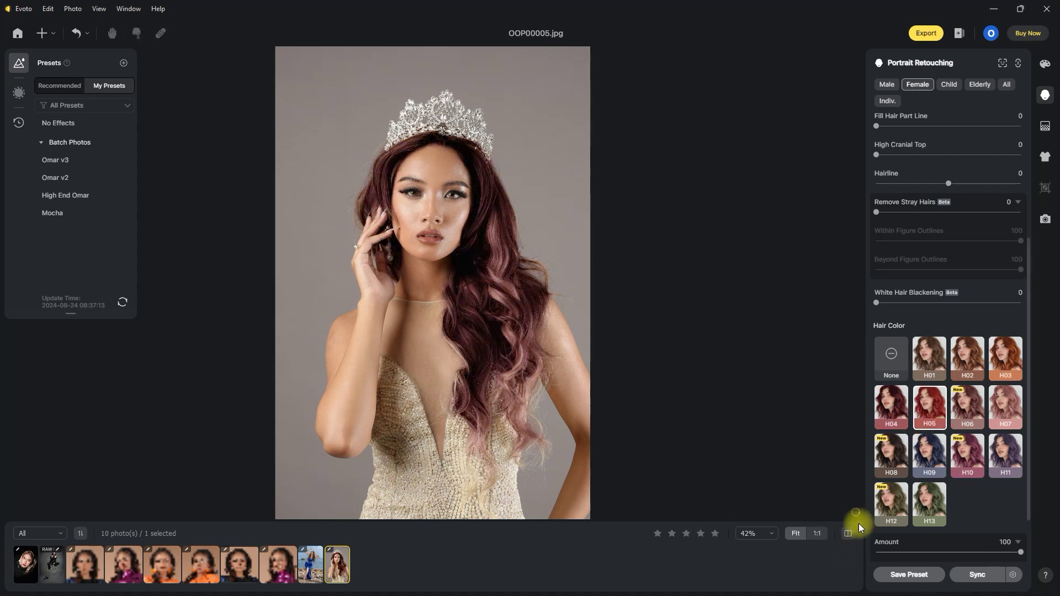
pyautogui.click(849, 534)
pyautogui.press('Right')
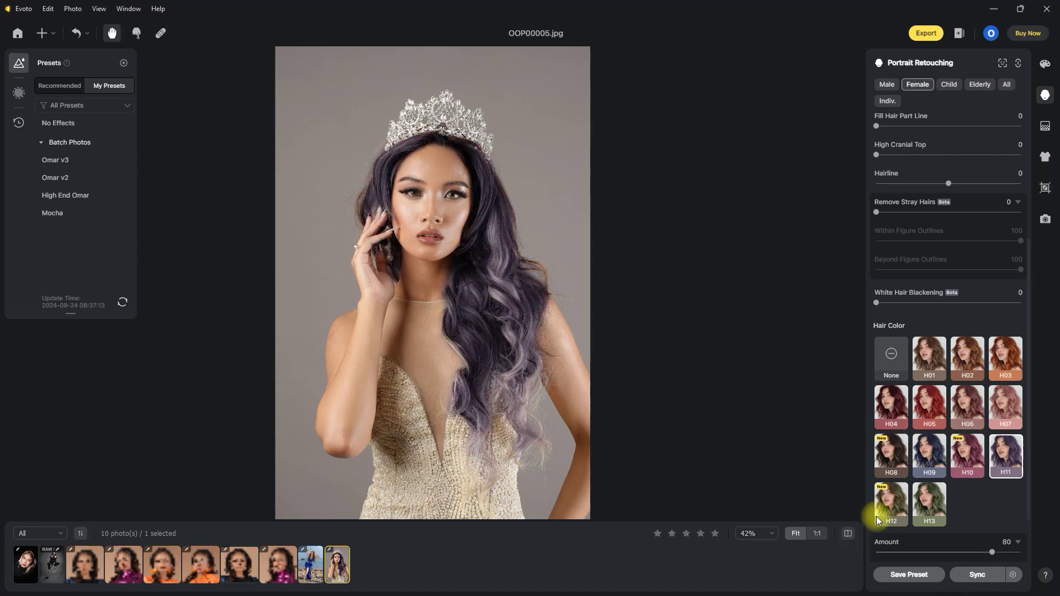
pyautogui.click(930, 503)
pyautogui.click(848, 534)
# Choose the H02 brown hair colour and set Darkening to 62.
pyautogui.click(979, 357)
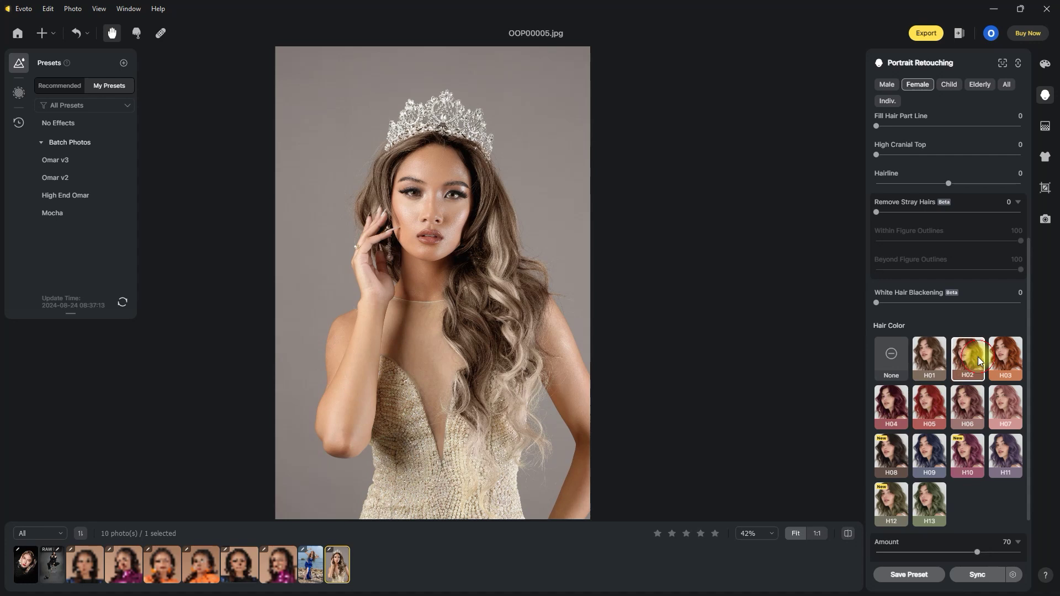
pyautogui.scroll(-1, 979, 486)
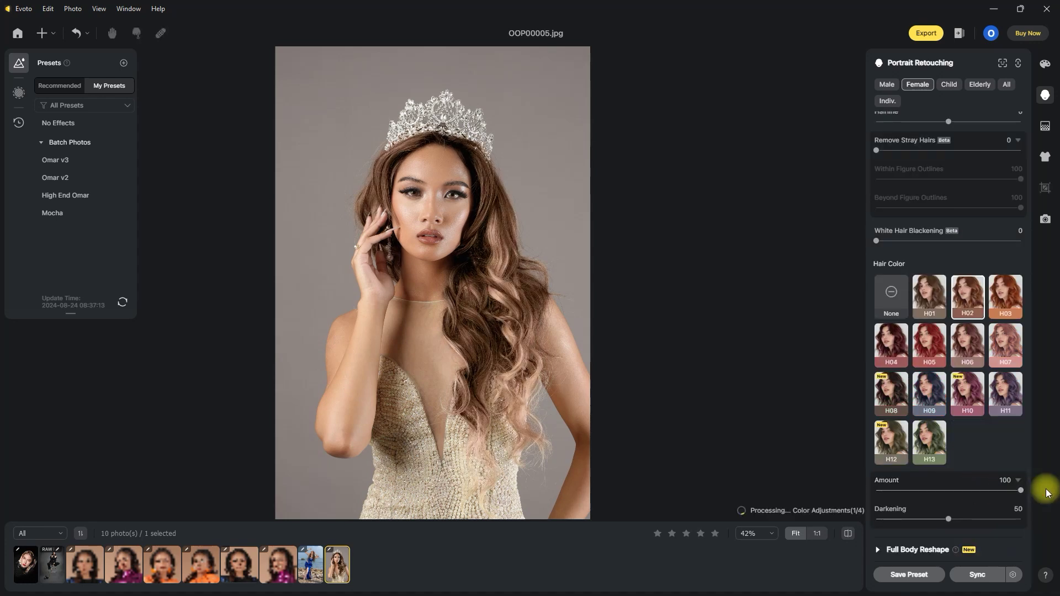
pyautogui.click(880, 490)
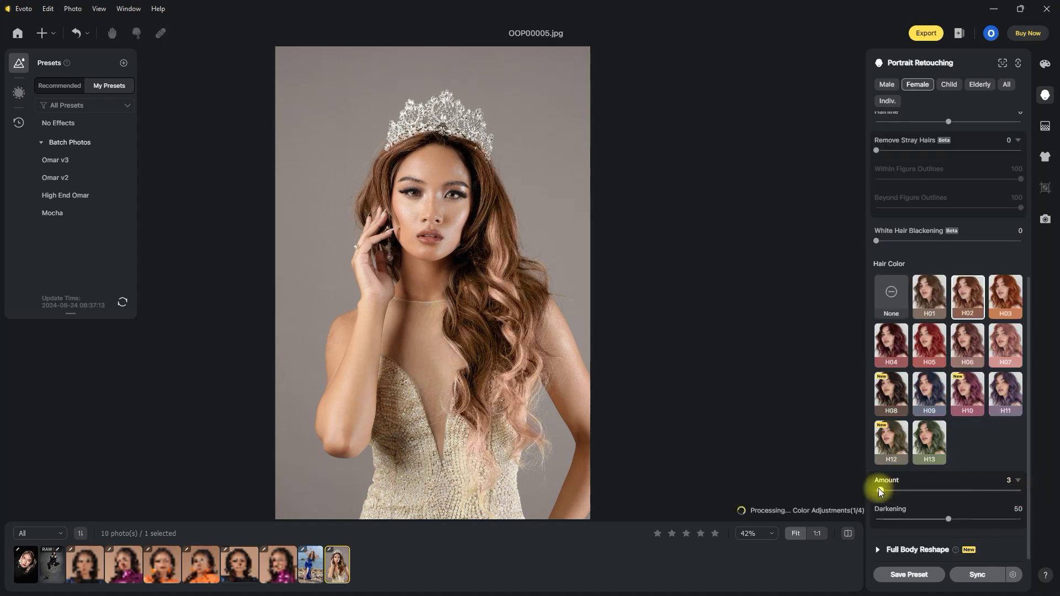
pyautogui.moveTo(879, 490); pyautogui.dragTo(968, 523)
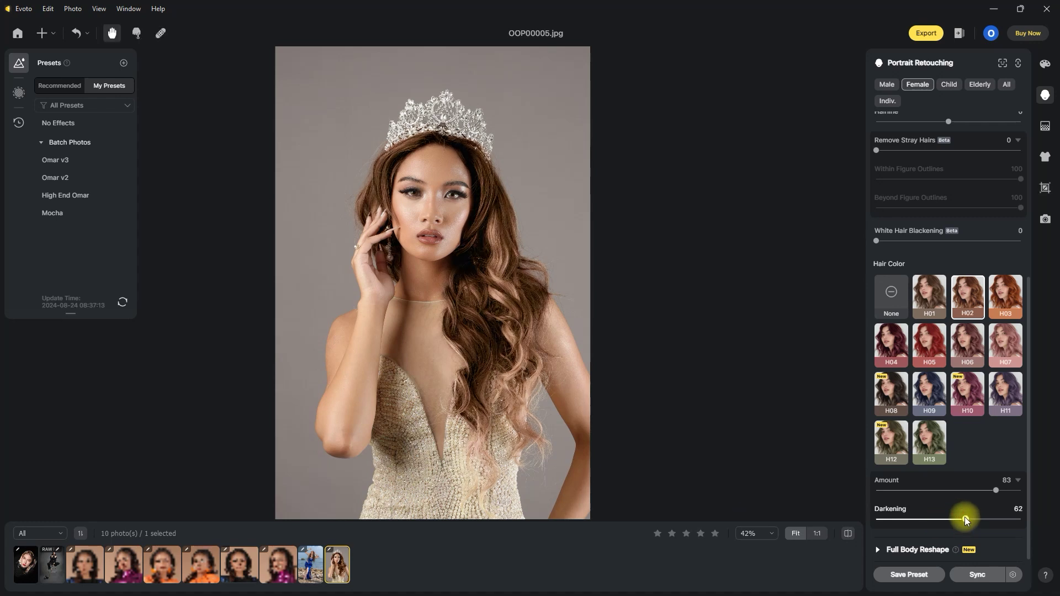
# Toggle Compare to check the brown hair against the original blonde.
pyautogui.click(848, 534)
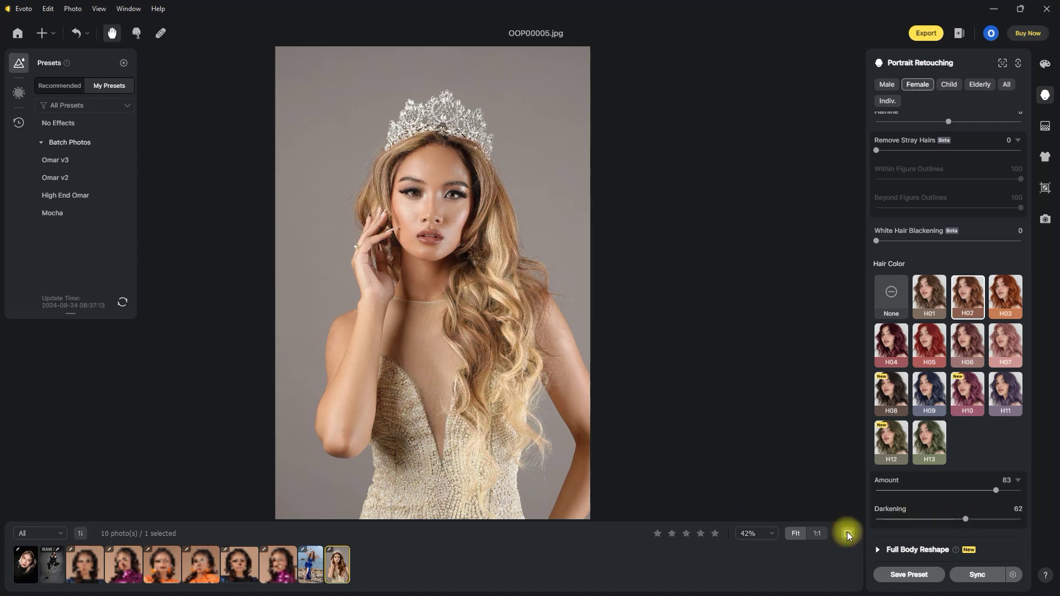
pyautogui.click(848, 534)
pyautogui.click(848, 534)
pyautogui.click(848, 534)
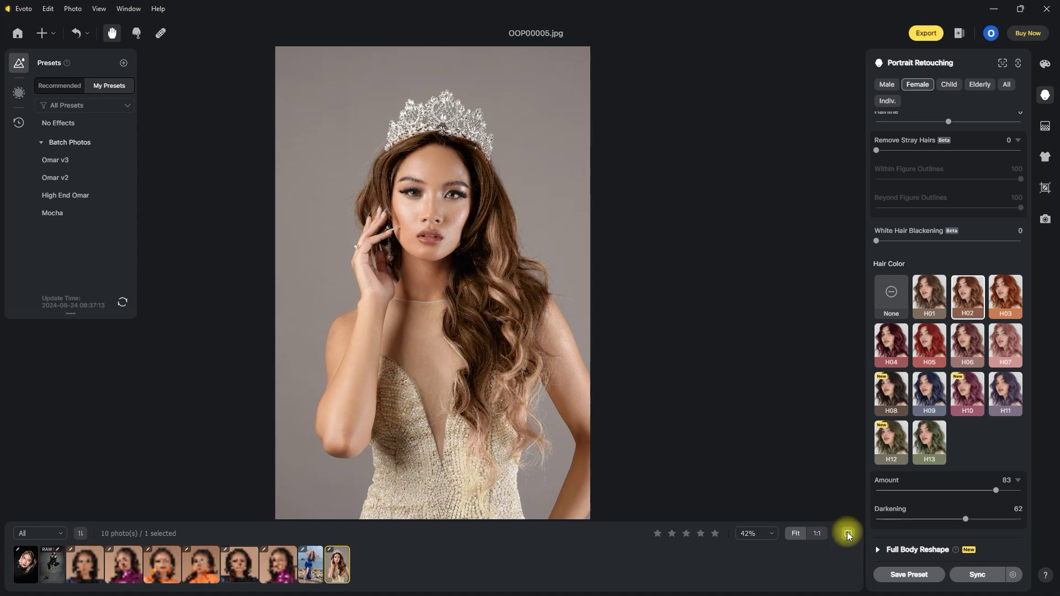
pyautogui.click(848, 534)
pyautogui.click(848, 534)
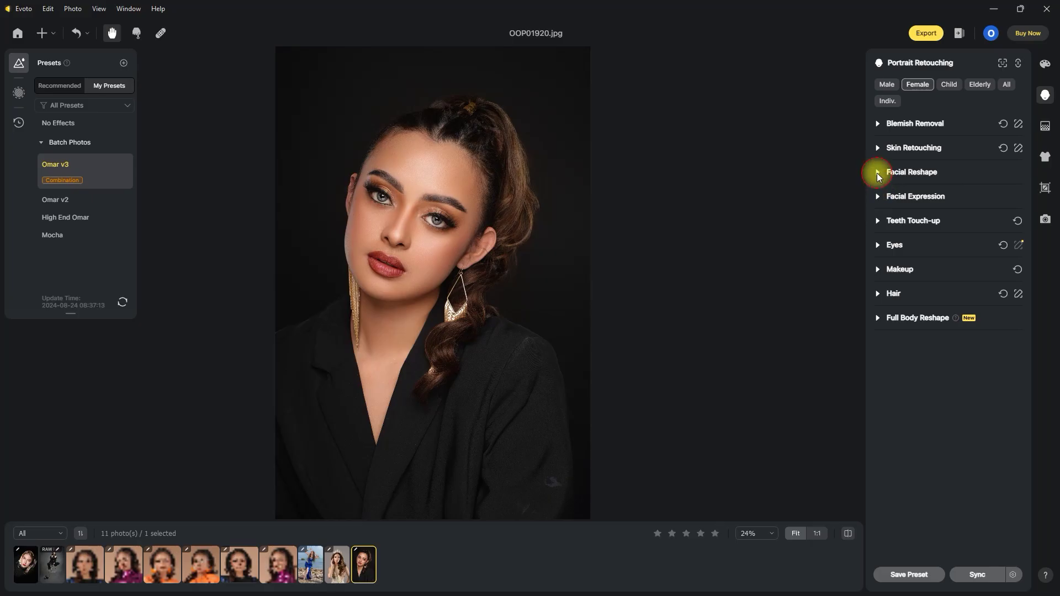
# Set the Facial Reshape Head Pose sliders to Vertical -16, Horizontal 2 and Tilt 12.
pyautogui.click(877, 173)
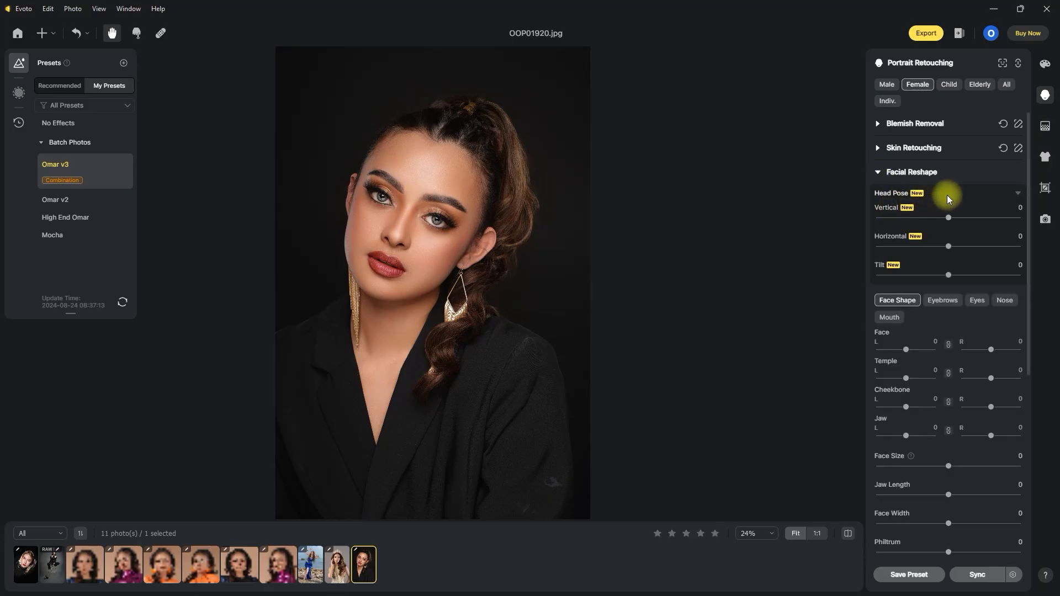
pyautogui.click(1018, 193)
pyautogui.click(1016, 194)
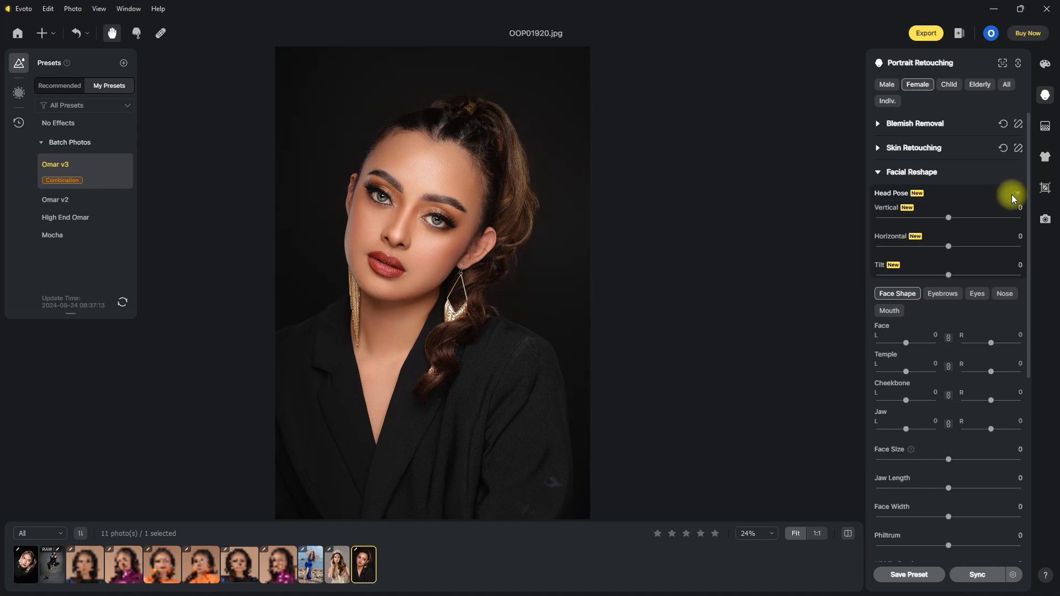
pyautogui.moveTo(956, 217); pyautogui.dragTo(949, 246)
pyautogui.doubleClick(950, 247)
pyautogui.click(848, 534)
# Frame the whole face and compare the reposed head against the original.
pyautogui.click(848, 534)
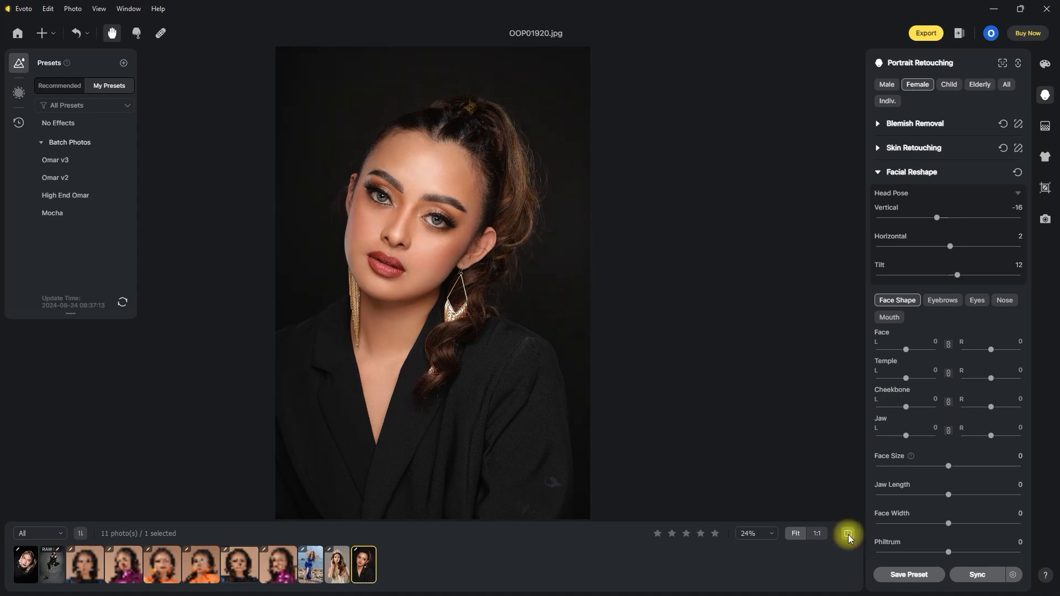
pyautogui.click(849, 534)
pyautogui.click(848, 535)
pyautogui.click(848, 535)
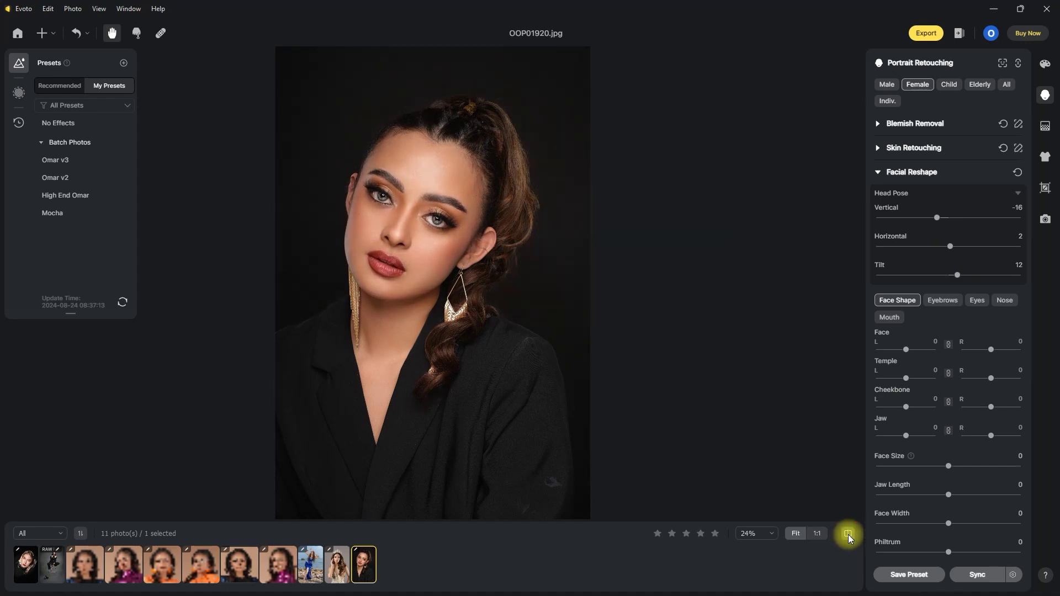
pyautogui.scroll(3, 522, 342)
pyautogui.moveTo(522, 343); pyautogui.dragTo(694, 525)
pyautogui.click(846, 535)
pyautogui.click(847, 534)
pyautogui.click(847, 535)
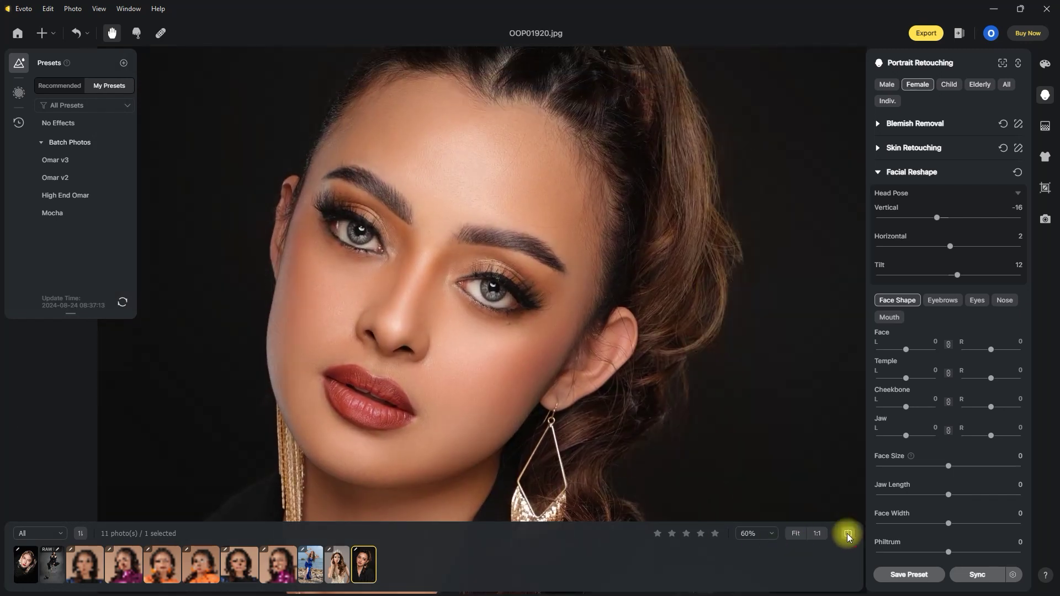
pyautogui.click(848, 534)
pyautogui.click(848, 534)
pyautogui.click(848, 534)
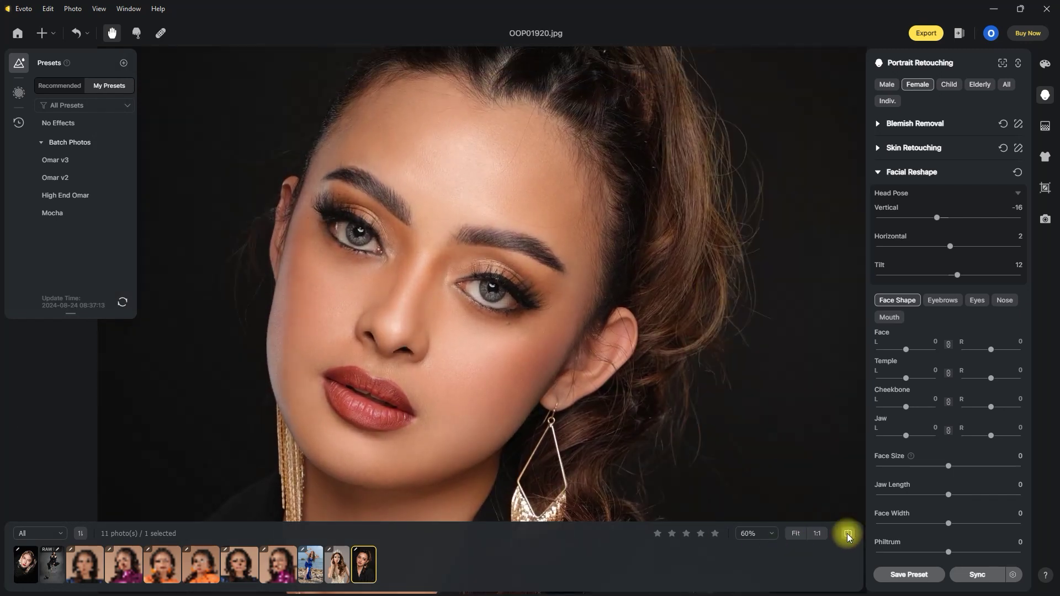
pyautogui.click(847, 534)
pyautogui.click(848, 534)
pyautogui.click(848, 534)
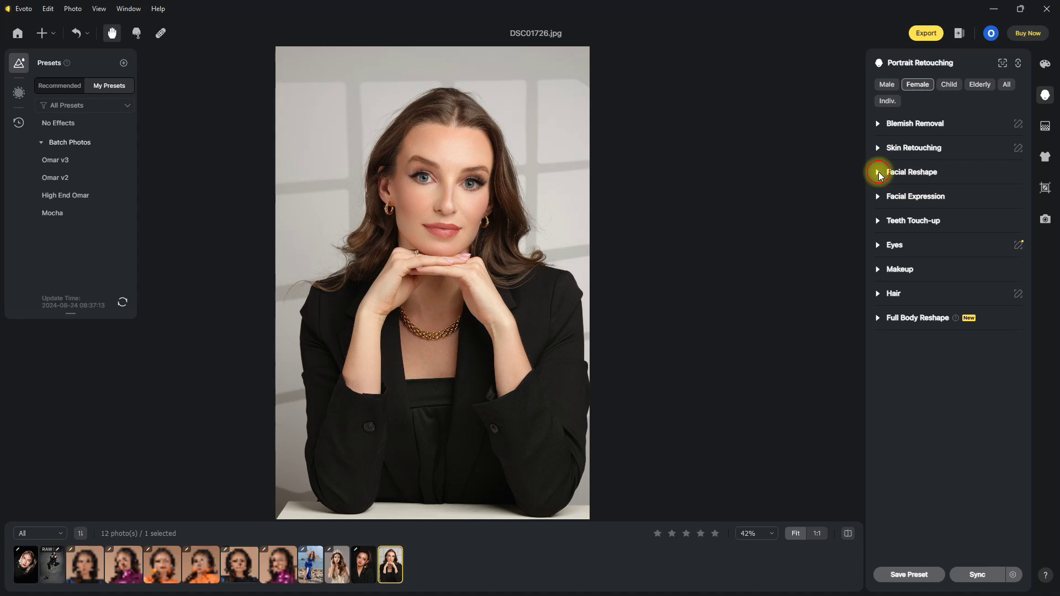
# In Facial Reshape's Mouth tab, push the M-shaped Lips slider up toward 100.
pyautogui.click(878, 171)
pyautogui.click(889, 317)
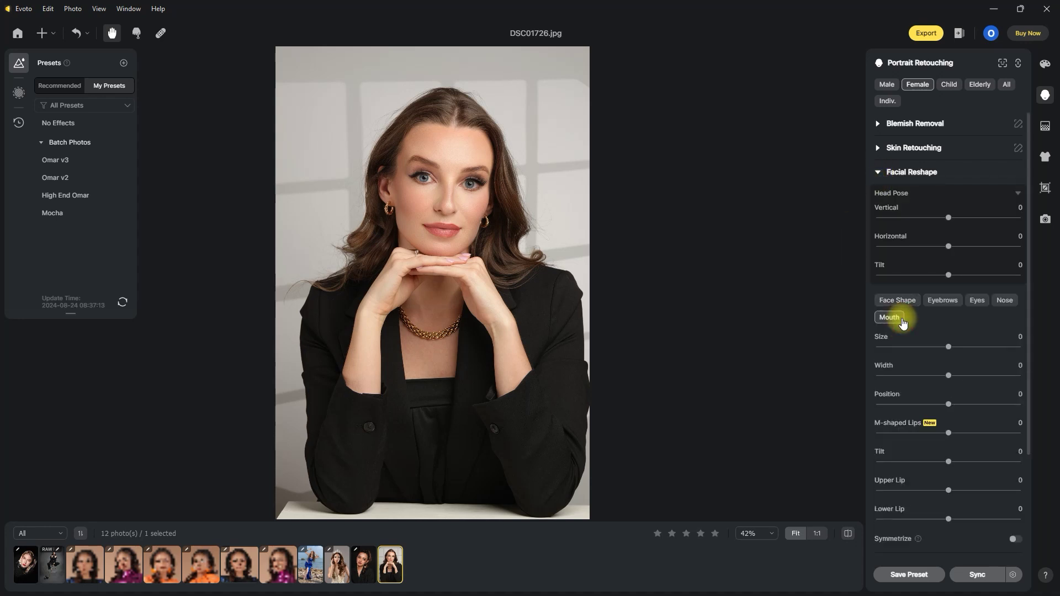
pyautogui.scroll(-3, 944, 405)
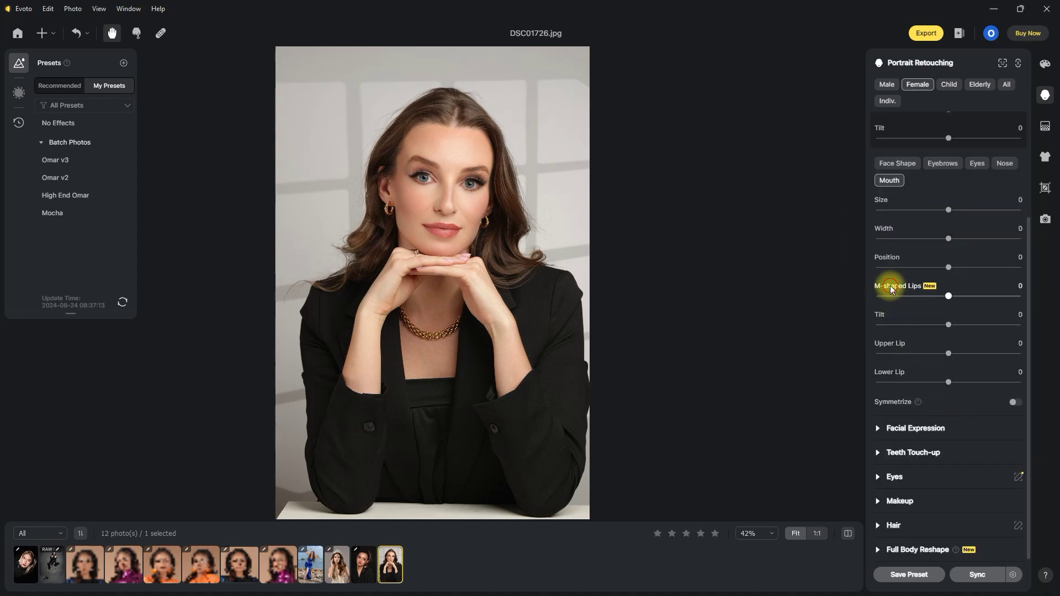
pyautogui.moveTo(1003, 297); pyautogui.dragTo(951, 296)
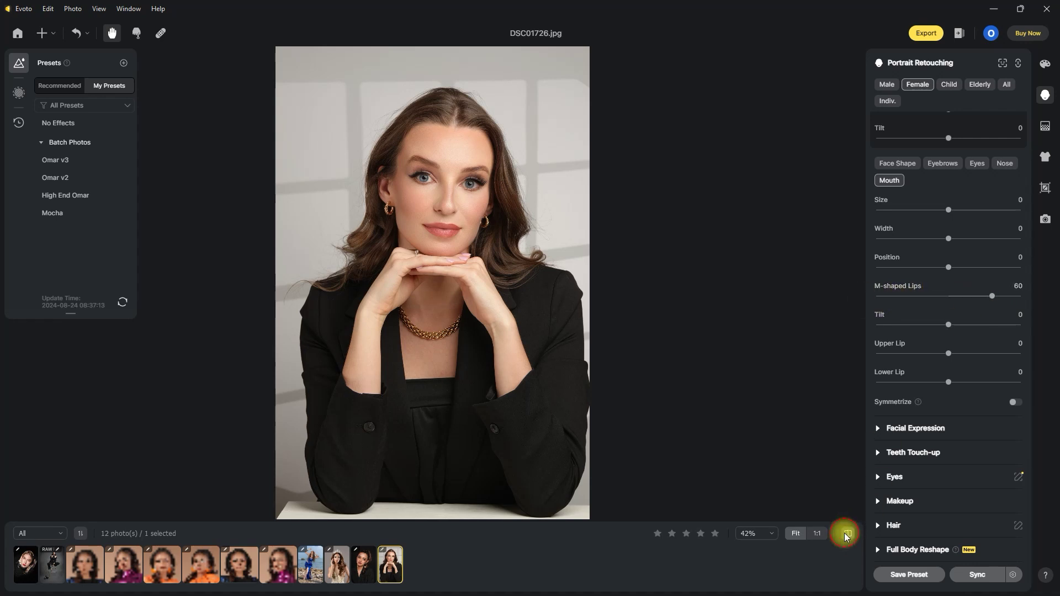
pyautogui.scroll(6, 445, 229)
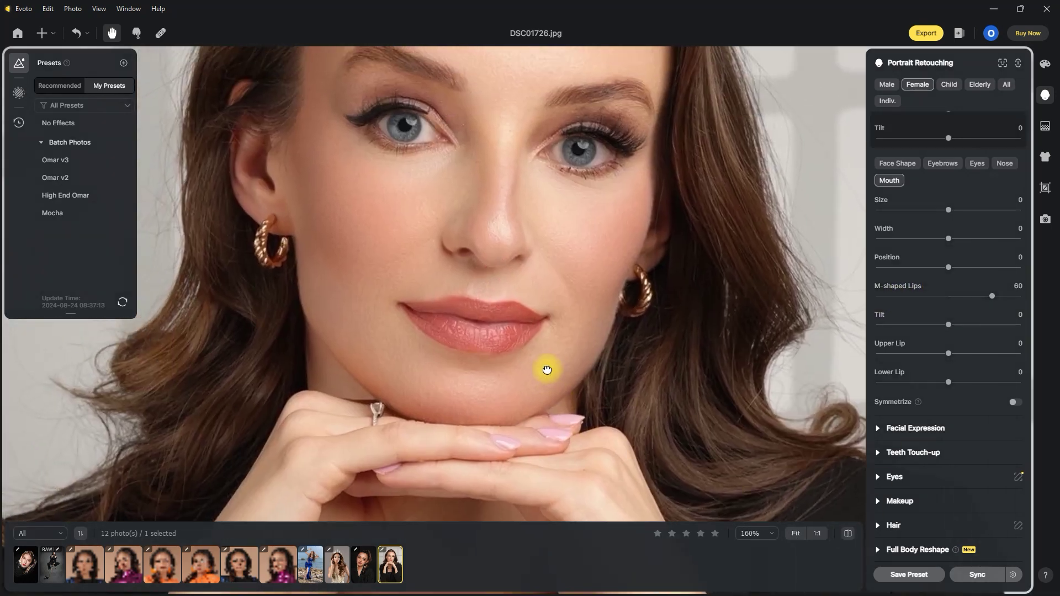
pyautogui.moveTo(992, 296); pyautogui.dragTo(1051, 294)
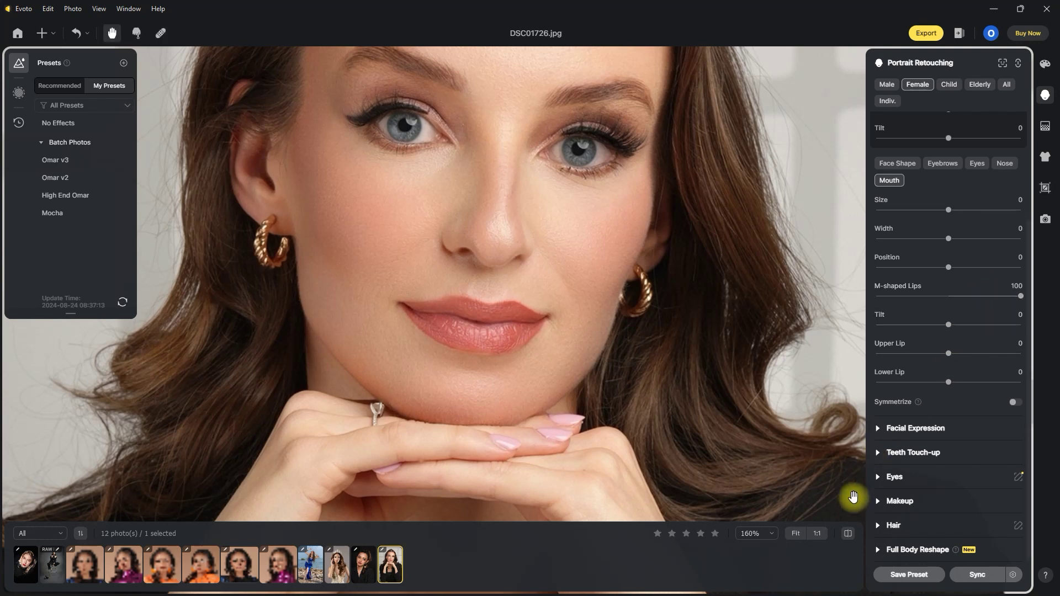
# Compare the lips before and after, then settle M-shaped Lips at 64.
pyautogui.click(849, 535)
pyautogui.click(849, 535)
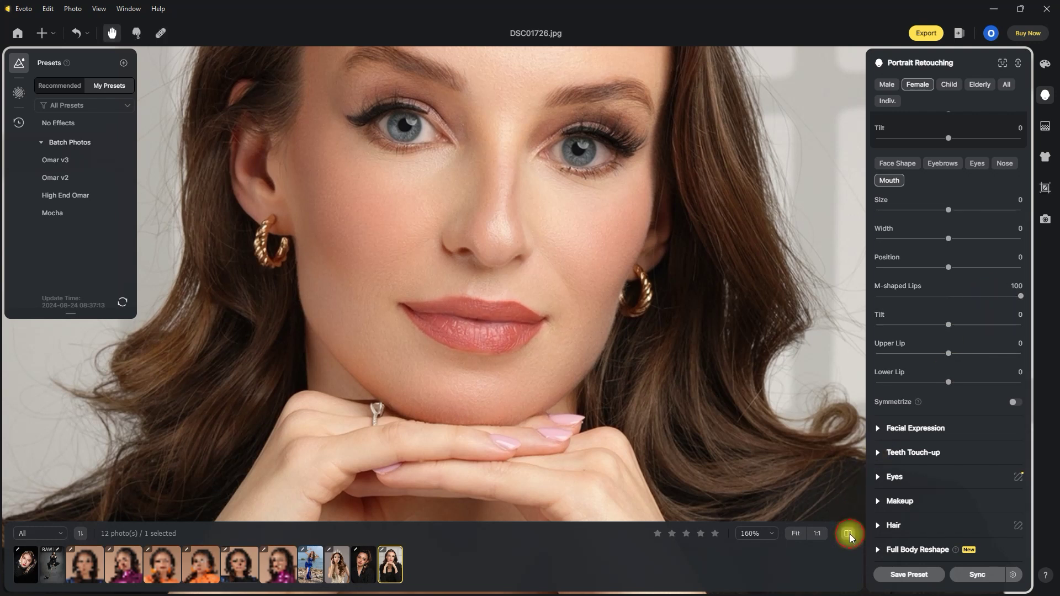
pyautogui.click(849, 534)
pyautogui.click(849, 535)
pyautogui.click(849, 534)
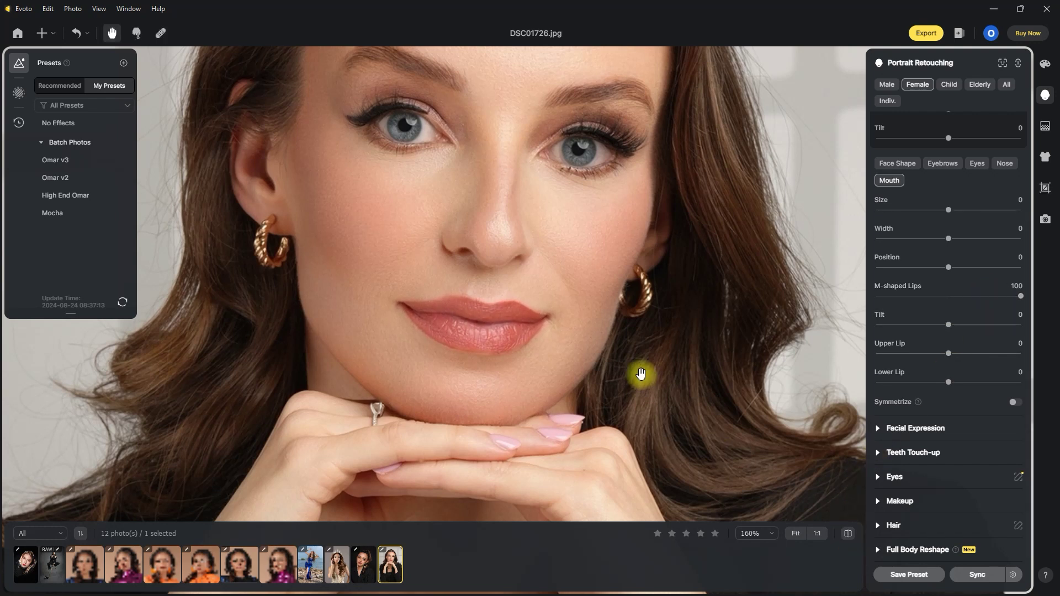
pyautogui.scroll(-3, 640, 375)
pyautogui.moveTo(643, 371); pyautogui.dragTo(612, 379)
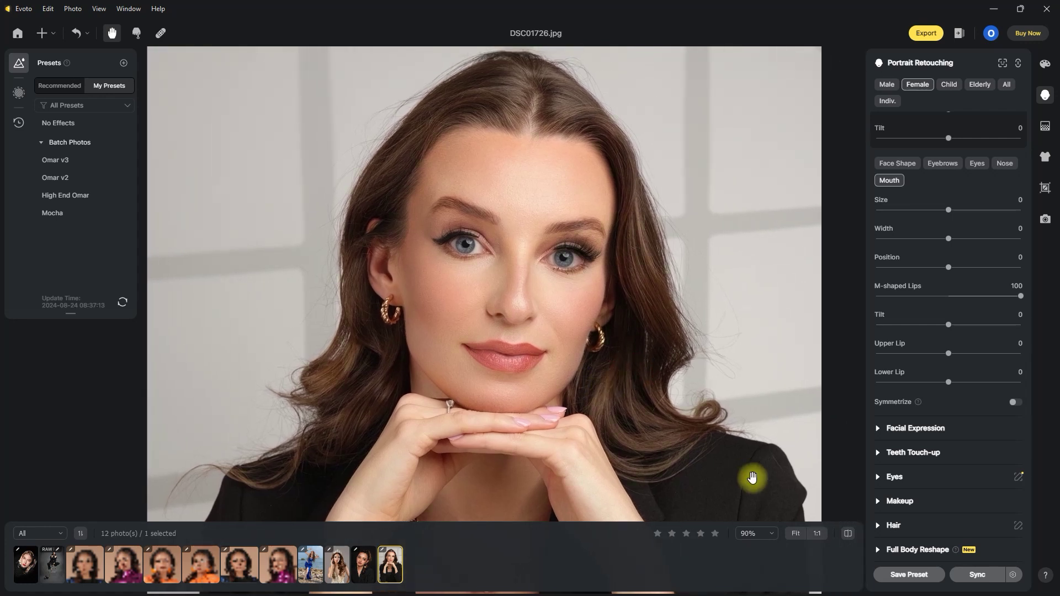
pyautogui.click(849, 533)
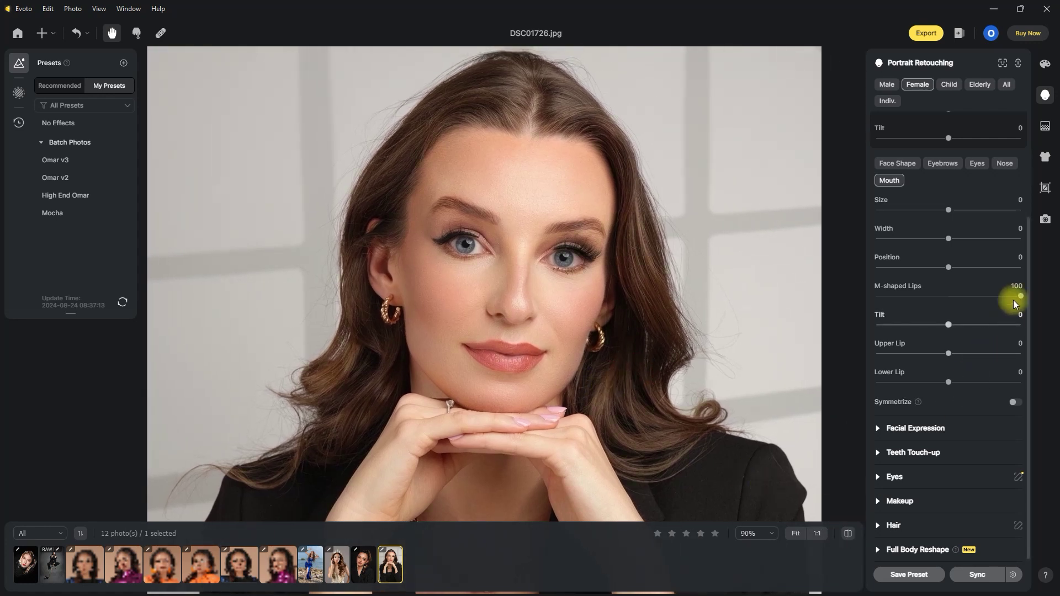
pyautogui.moveTo(1016, 297); pyautogui.dragTo(997, 297)
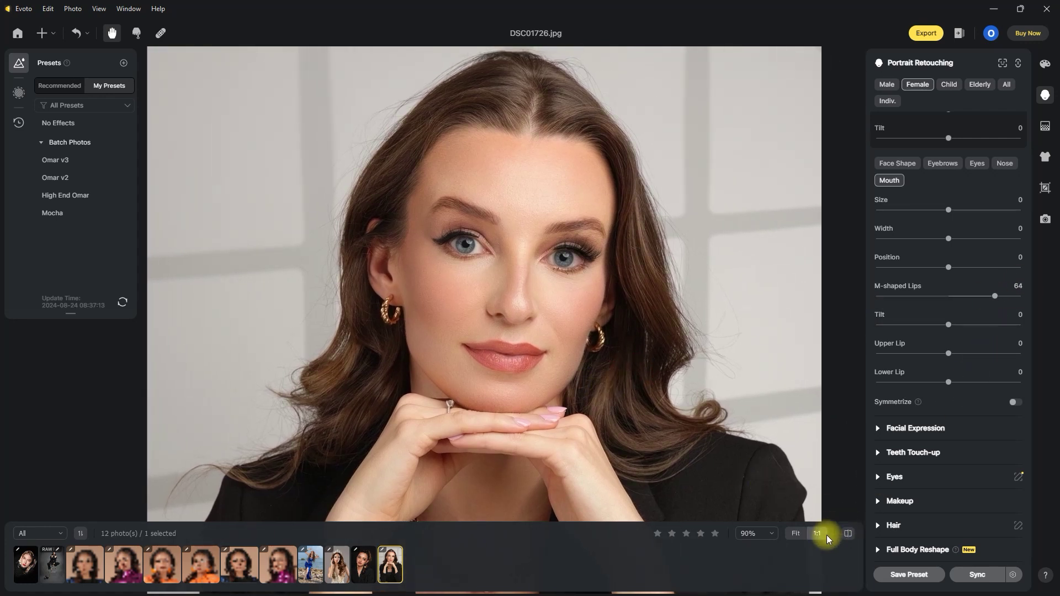
pyautogui.click(848, 534)
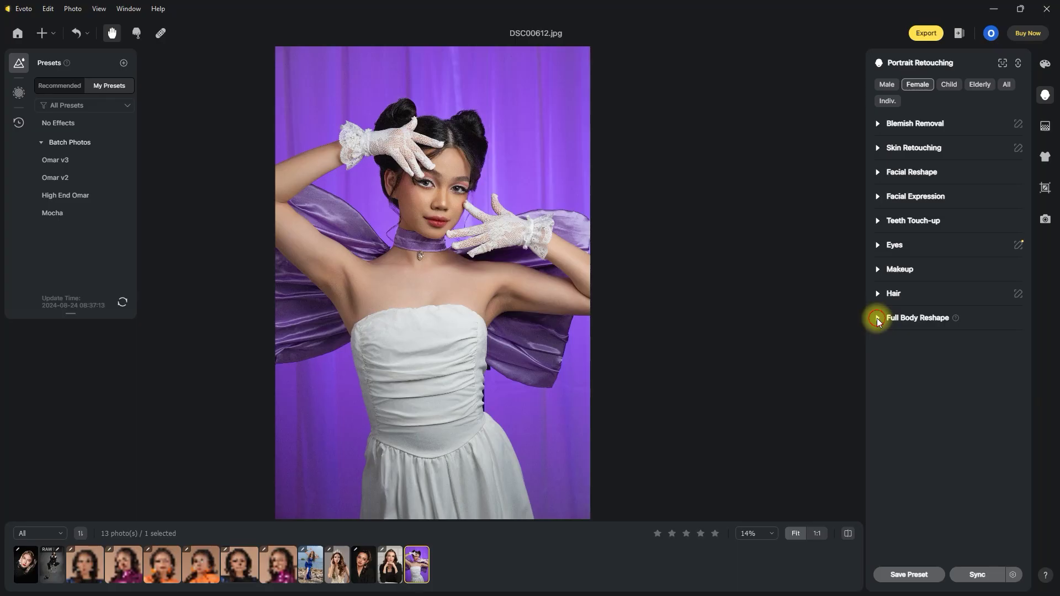
# Set Full Body Reshape's Neck Length to 4, then zoom in and compare the neck.
pyautogui.click(878, 318)
pyautogui.scroll(-2, 929, 478)
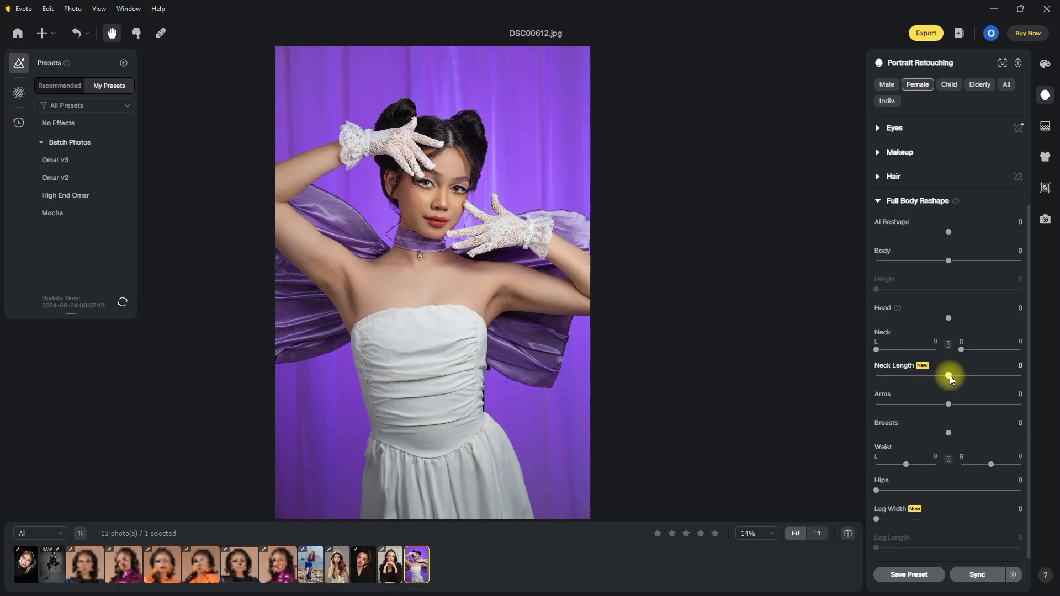
pyautogui.moveTo(950, 375)
pyautogui.mouseDown()
pyautogui.moveTo(1025, 375)
pyautogui.moveTo(833, 384)
pyautogui.moveTo(953, 381)
pyautogui.mouseUp()
pyautogui.click(848, 534)
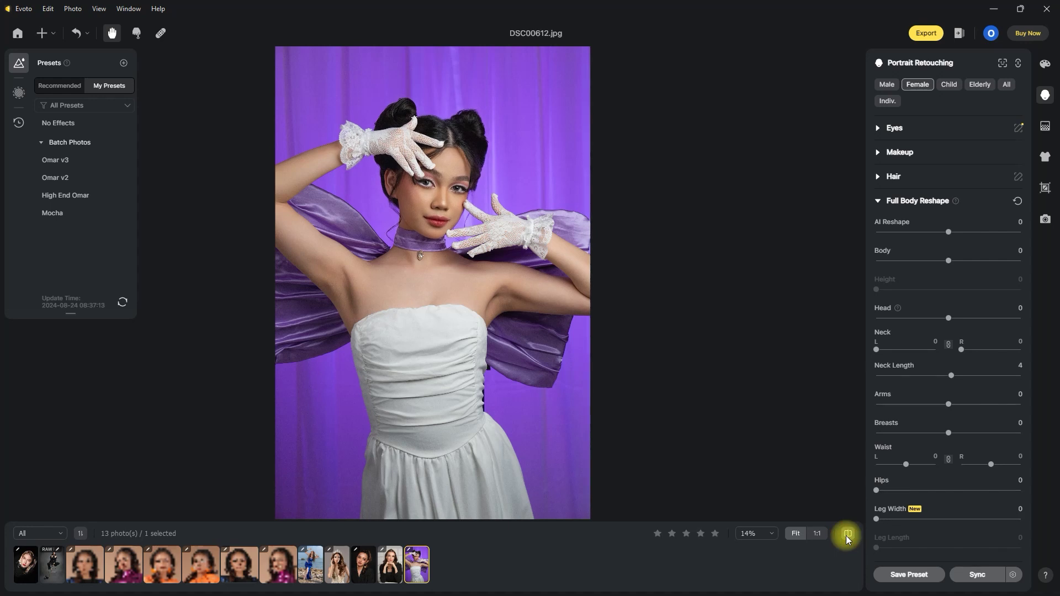
pyautogui.hotkey('ctrl', '=')
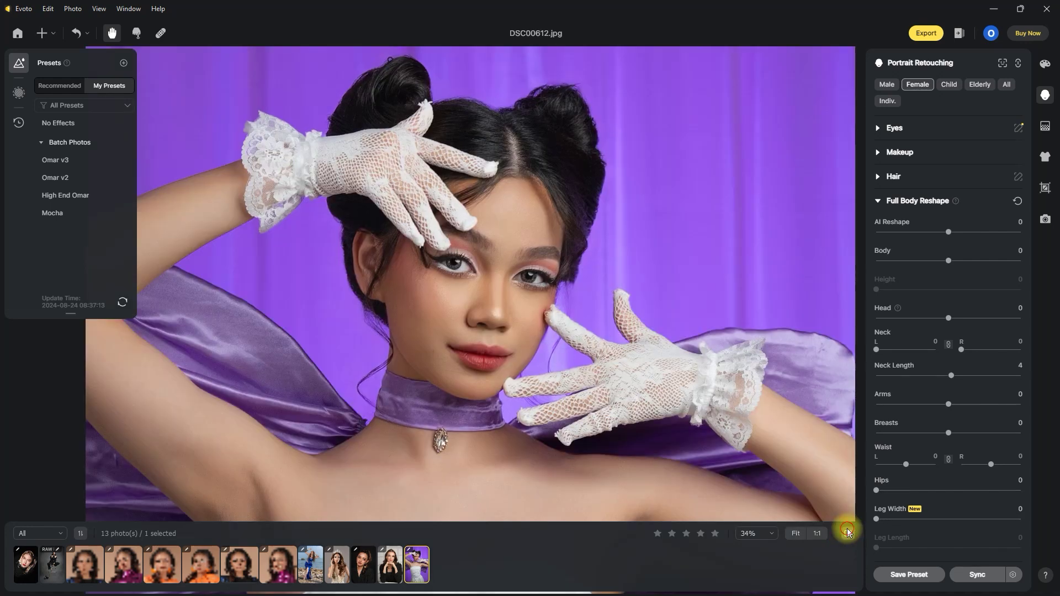
pyautogui.click(847, 533)
pyautogui.click(848, 533)
pyautogui.click(847, 533)
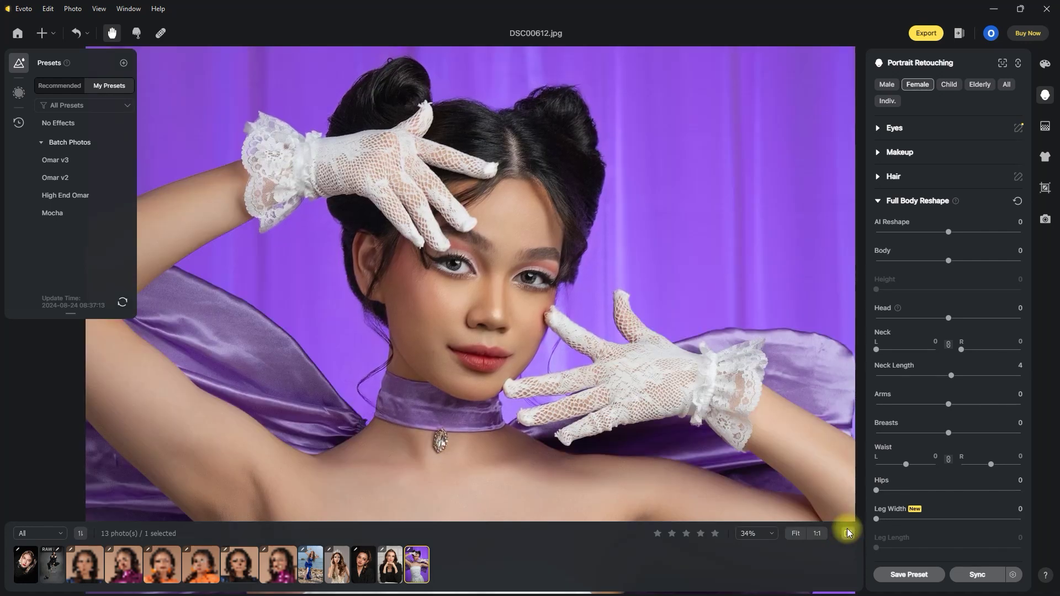
# Compare the neck at Neck Length 4 against the original once more.
pyautogui.click(848, 533)
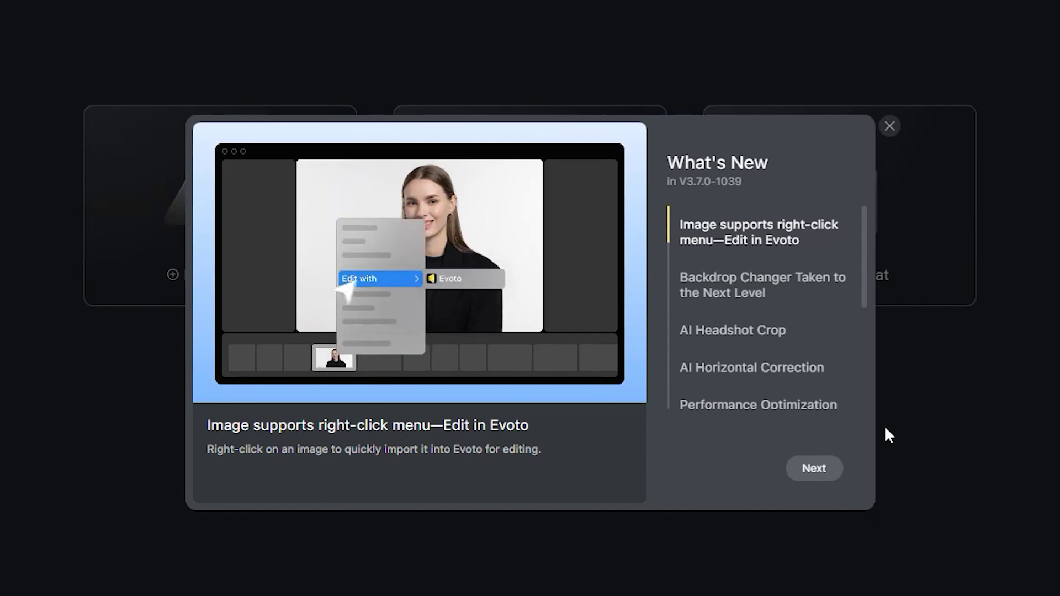